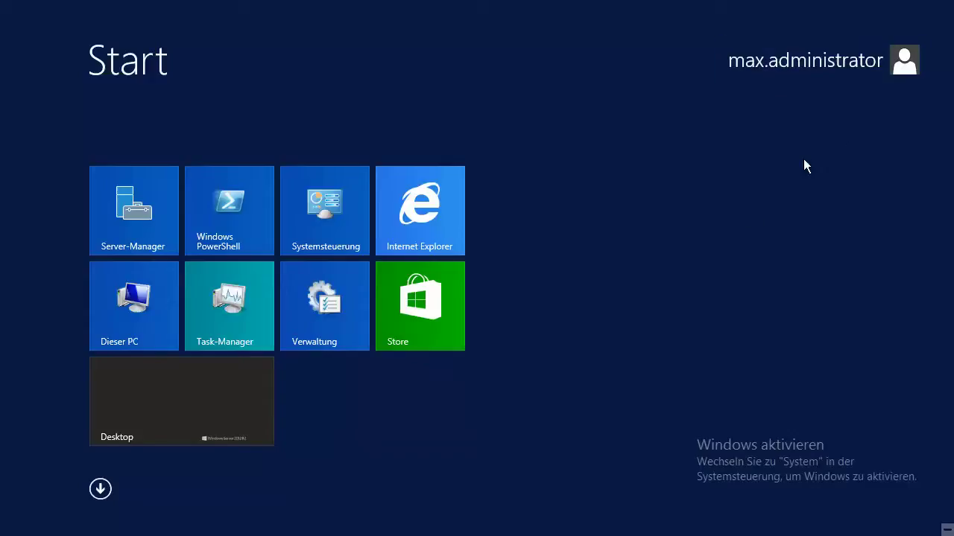
# Launch Notepad and type msgbox "warnung, nicht mit domaene verbunden"
pyautogui.write('notepad')
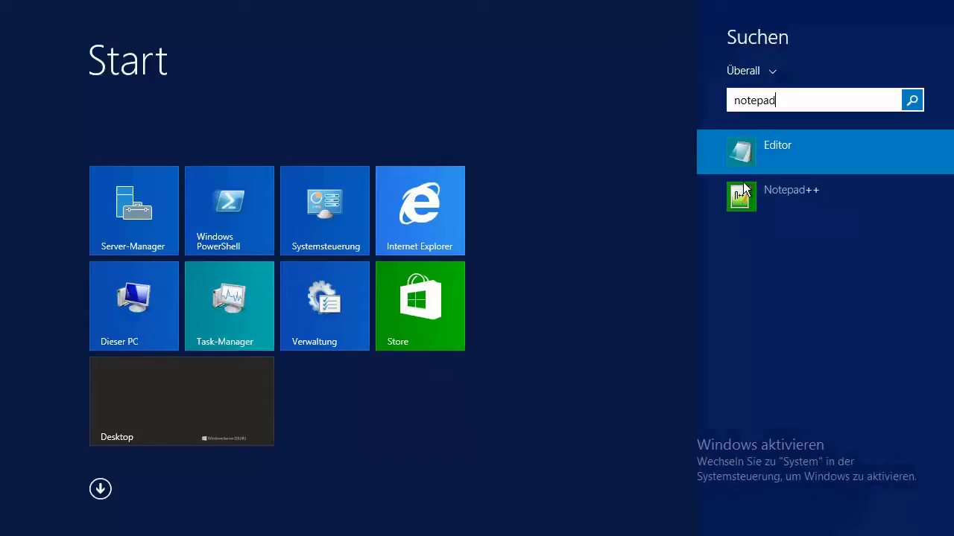
pyautogui.press('Return')
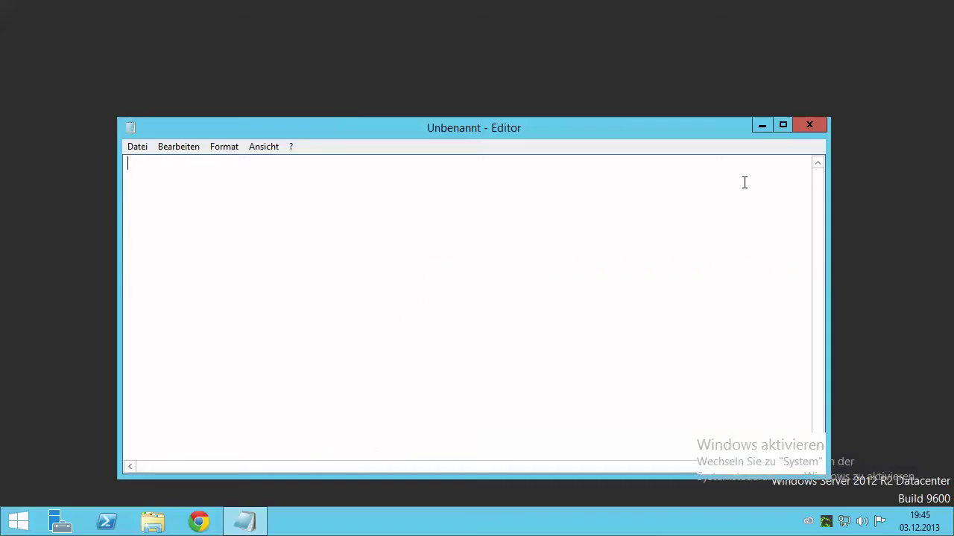
pyautogui.write('msgbox "')
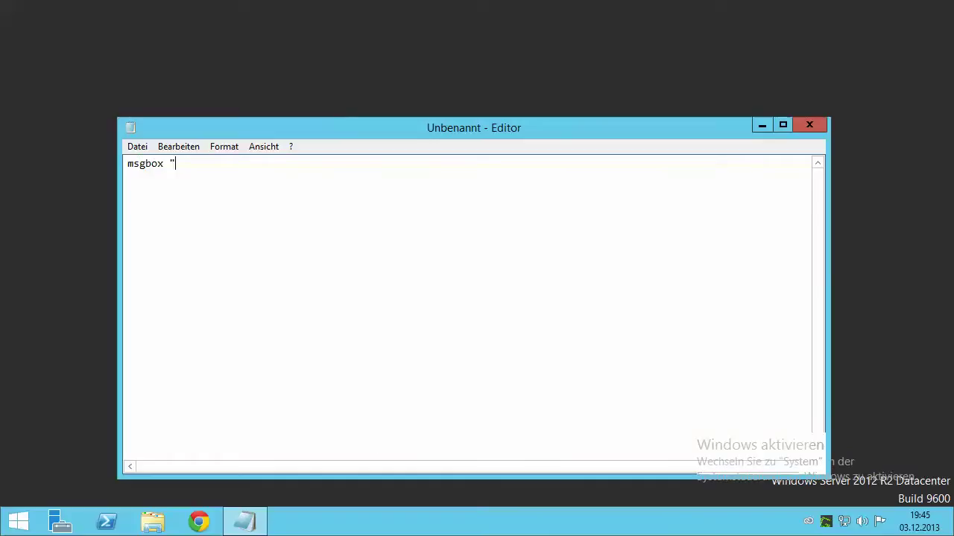
pyautogui.write('warnung, nicht mit dom')
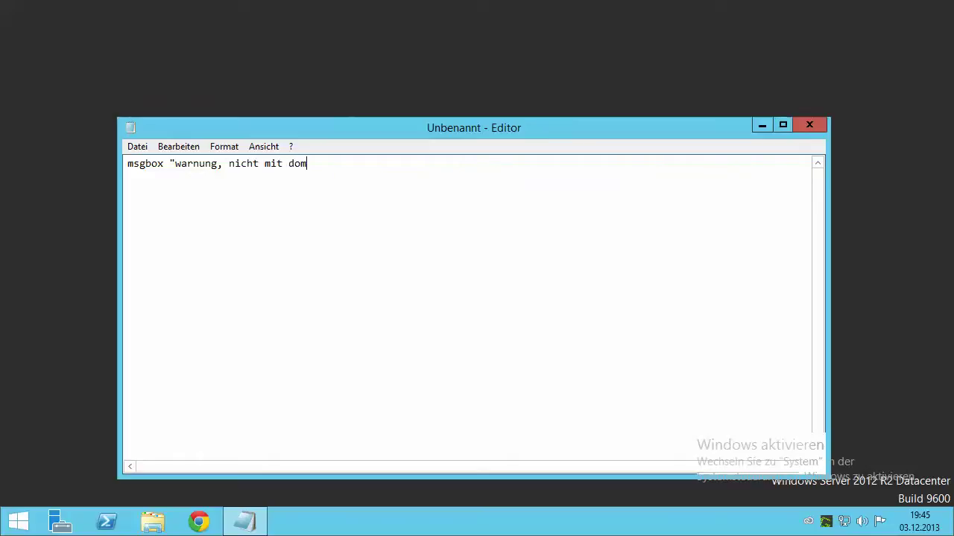
pyautogui.write('aene verbunden"')
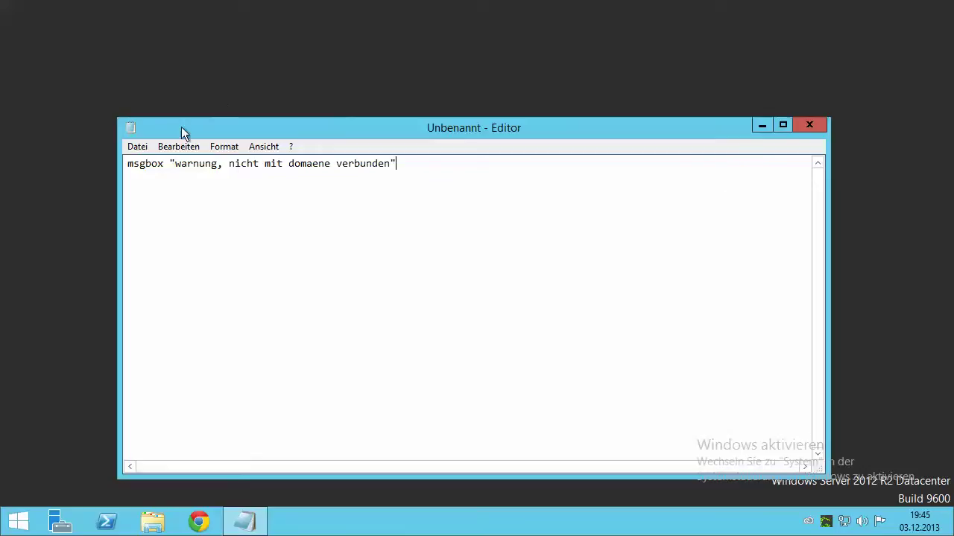
# Save the Notepad script as d:\loginscript.vbs
pyautogui.click(137, 147)
pyautogui.click(176, 214)
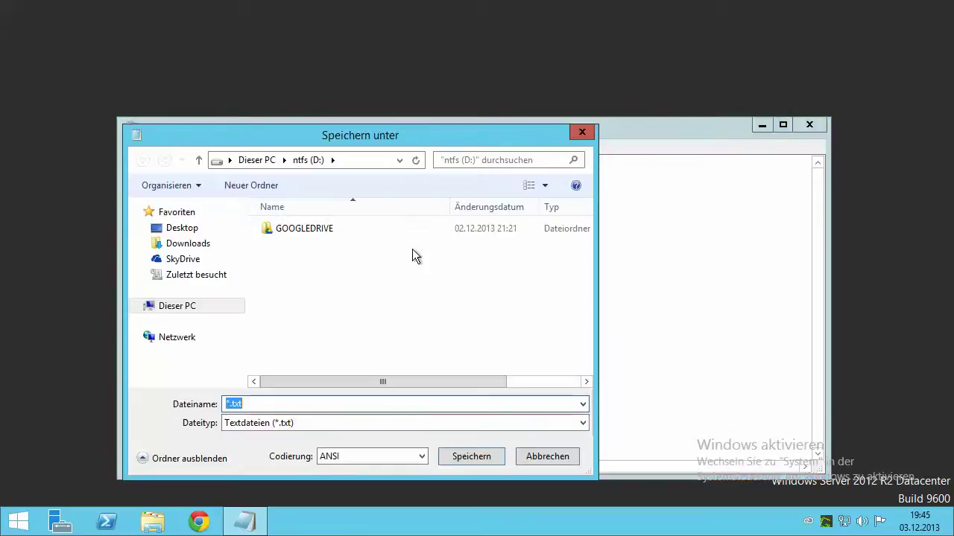
pyautogui.write('d:\\')
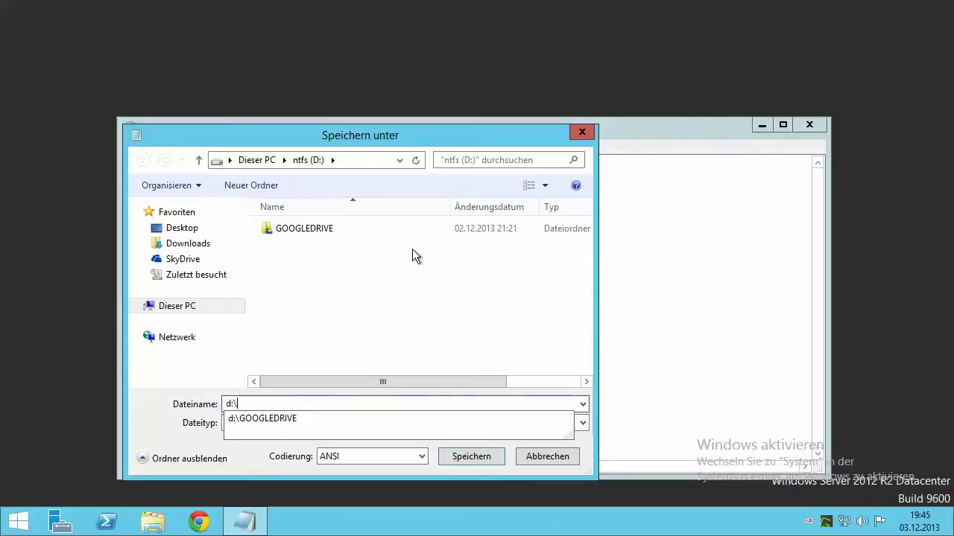
pyautogui.write('loginscript.')
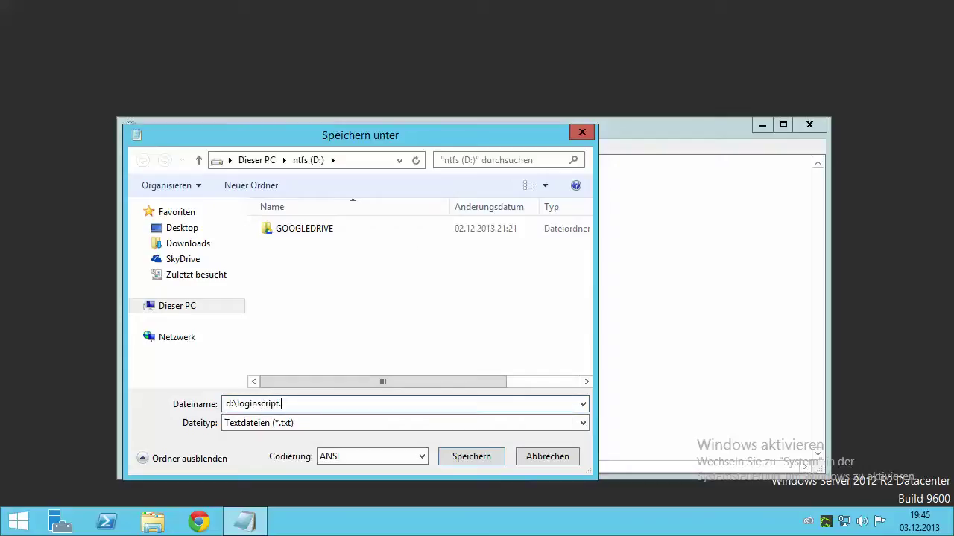
pyautogui.write('vbs')
pyautogui.press('alt')
pyautogui.hotkey('alt', 's')
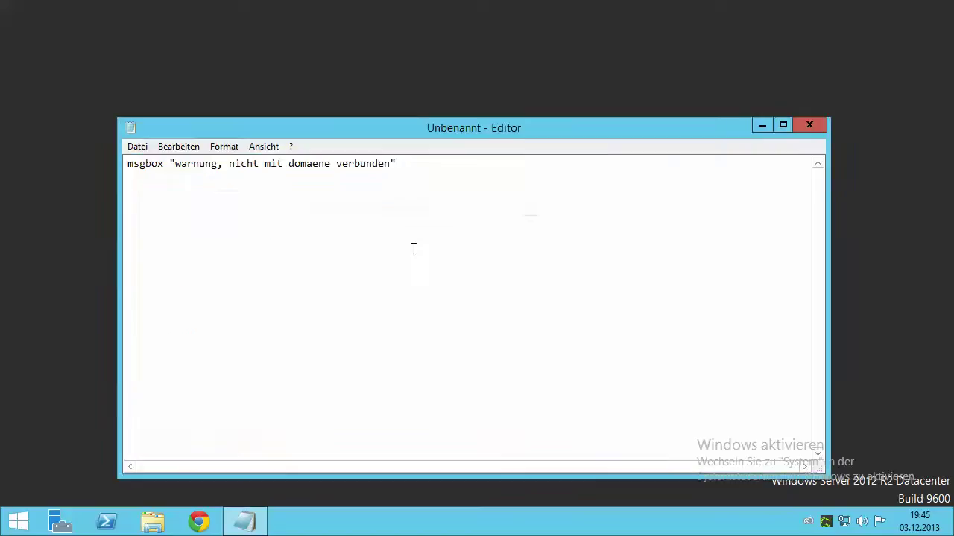
# Run loginscript from the ntfs (D:) drive, dismiss its warning, and return to Start
pyautogui.click(149, 526)
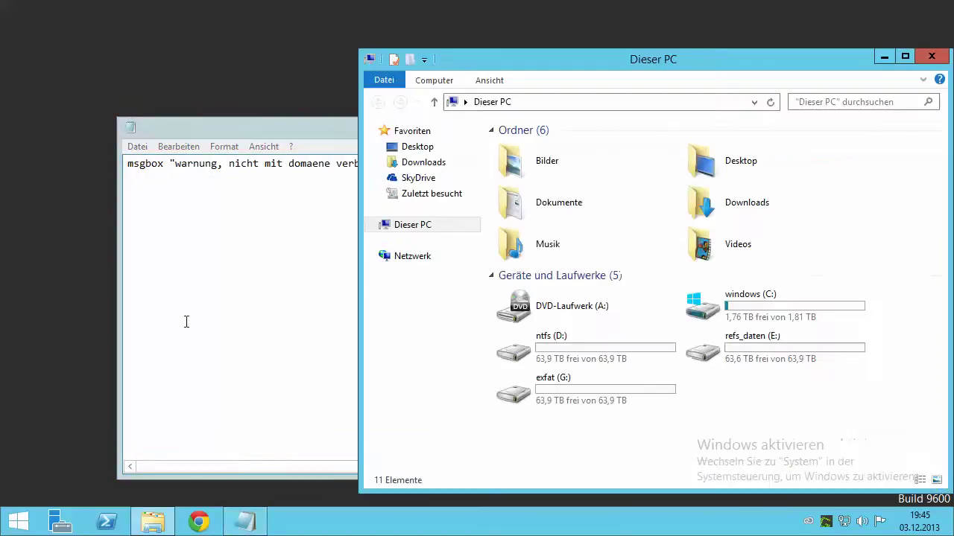
pyautogui.doubleClick(549, 358)
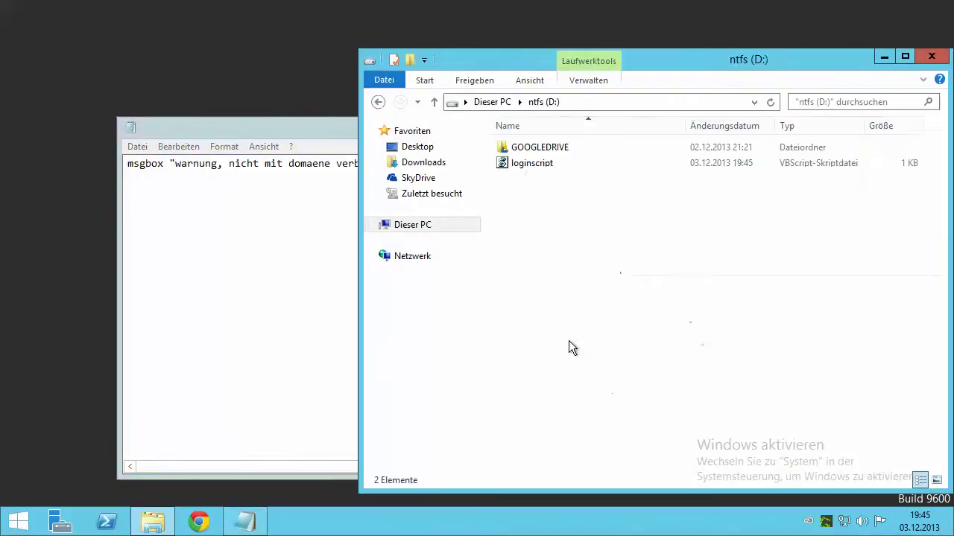
pyautogui.doubleClick(519, 163)
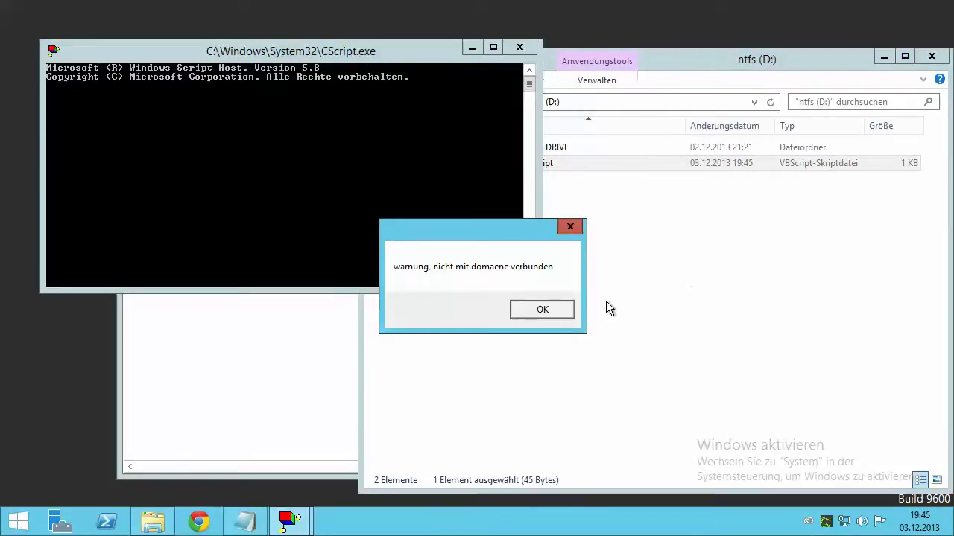
pyautogui.click(542, 309)
pyautogui.click(20, 526)
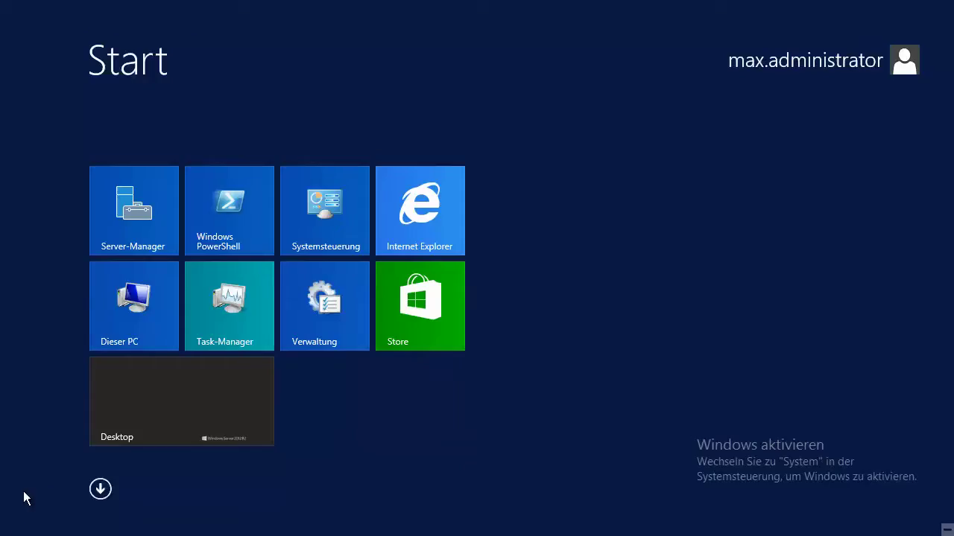
# Launch gpedit.msc maximized and widen its policy tree pane
pyautogui.write('gpedit')
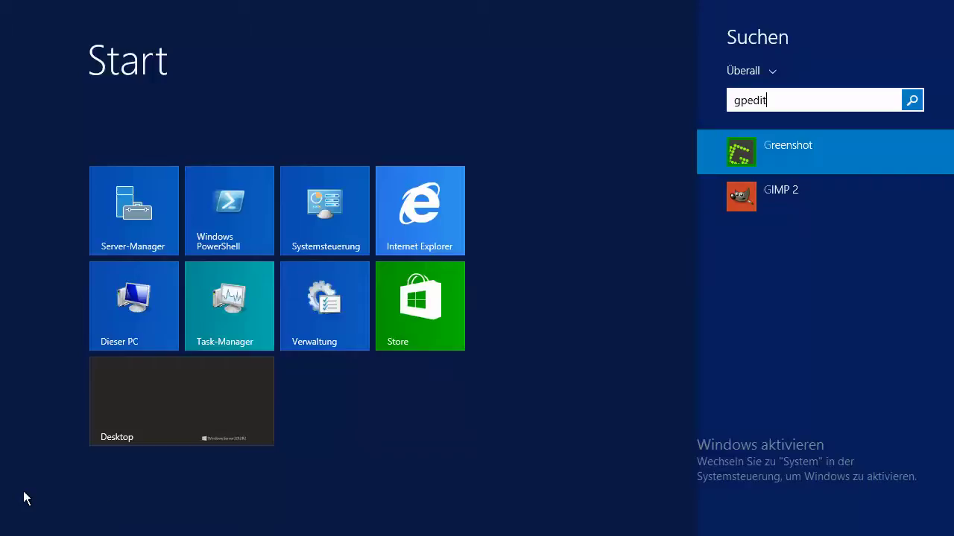
pyautogui.write('.msc')
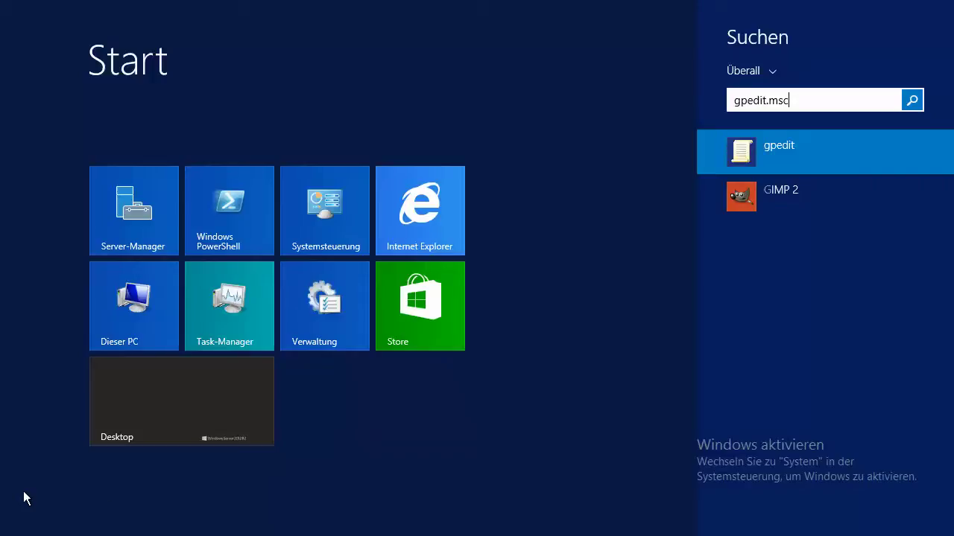
pyautogui.press('Return')
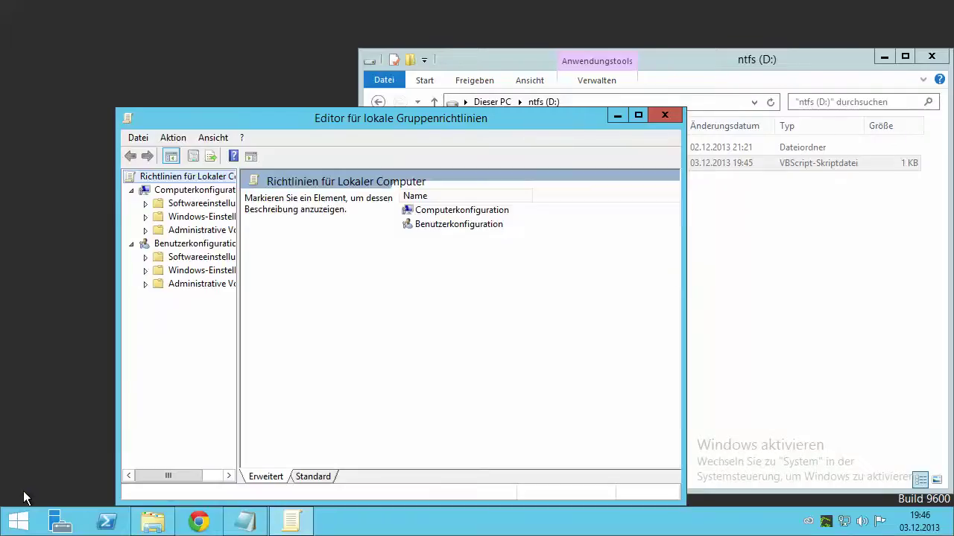
pyautogui.doubleClick(425, 117)
pyautogui.moveTo(120, 111); pyautogui.dragTo(213, 110)
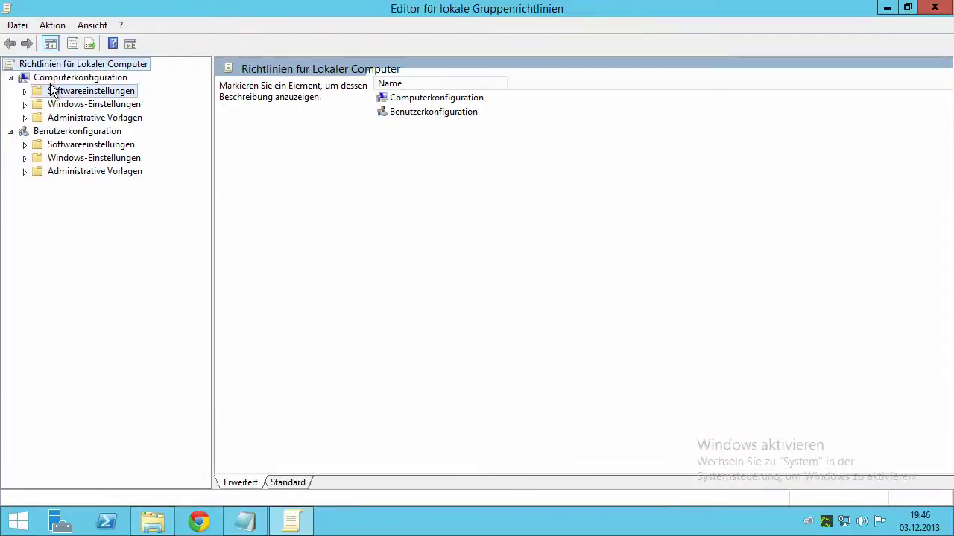
# Navigate to Benutzerkonfiguration > Windows-Einstellungen > Skripts (Anmelden/Abmelden) and select Anmelden
pyautogui.click(56, 78)
pyautogui.click(79, 133)
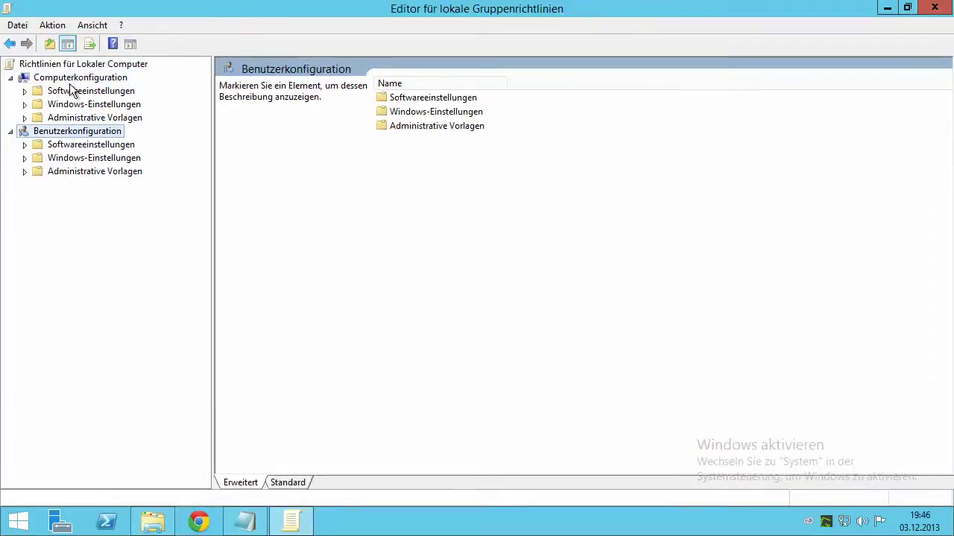
pyautogui.click(69, 80)
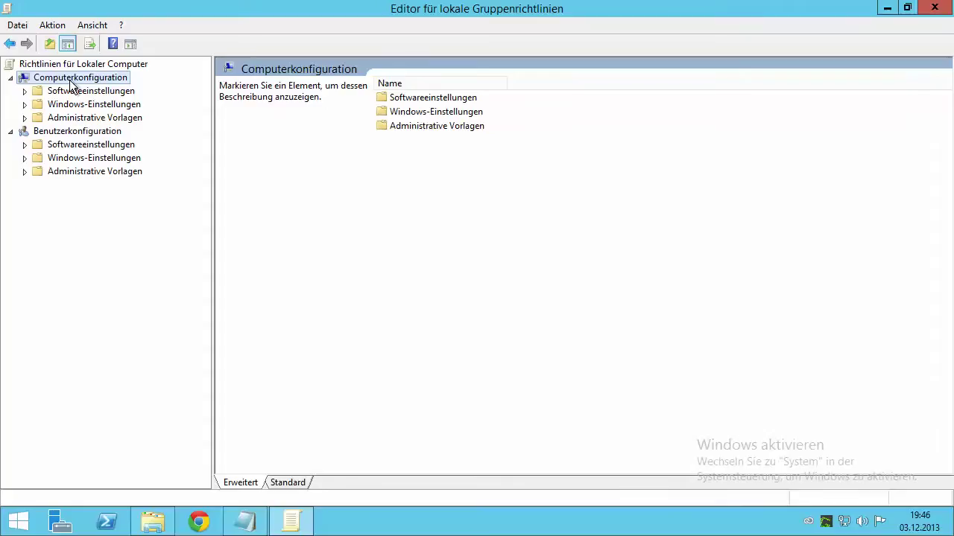
pyautogui.click(67, 132)
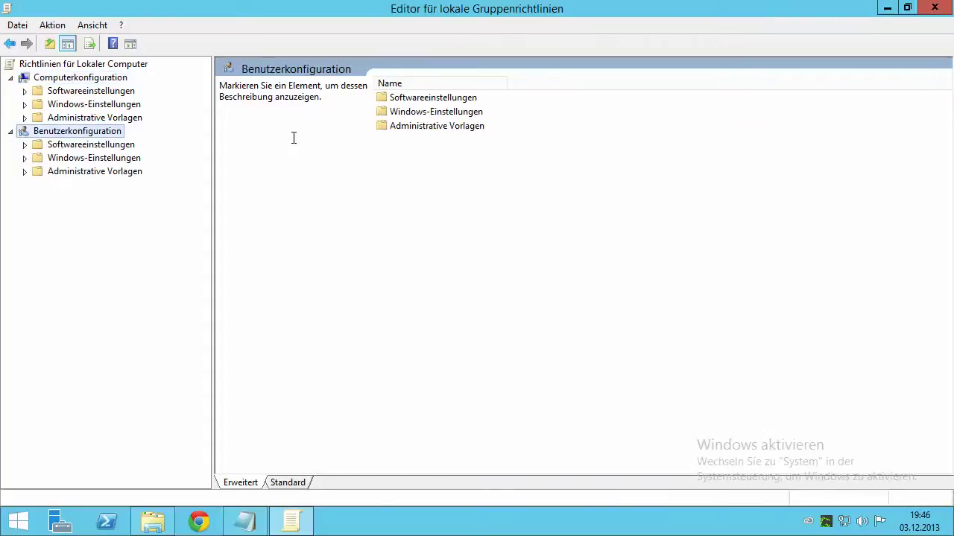
pyautogui.doubleClick(65, 173)
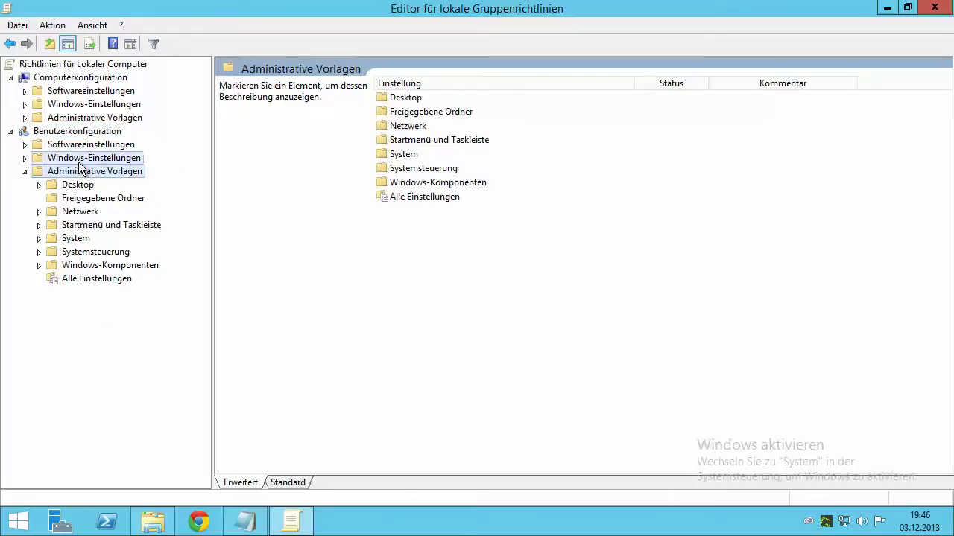
pyautogui.doubleClick(80, 159)
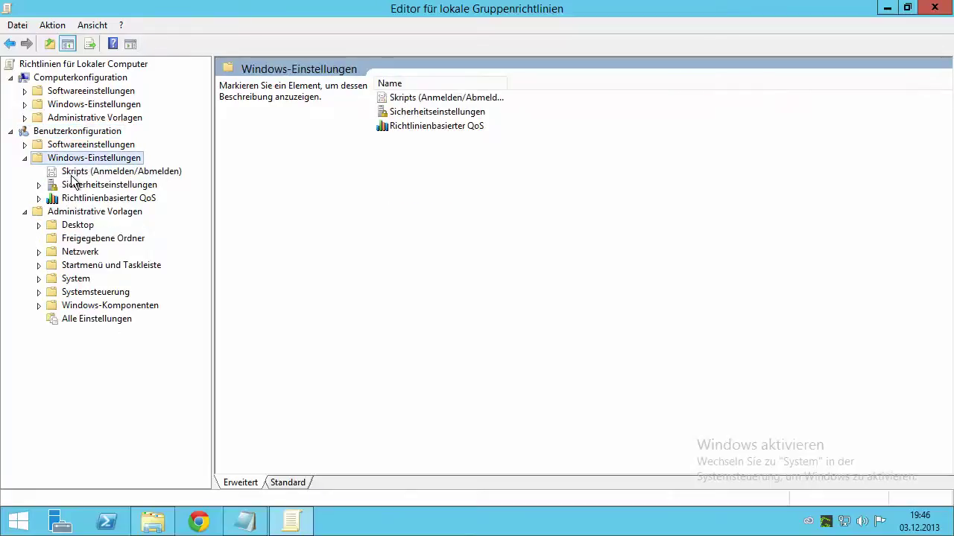
pyautogui.click(74, 173)
pyautogui.click(409, 102)
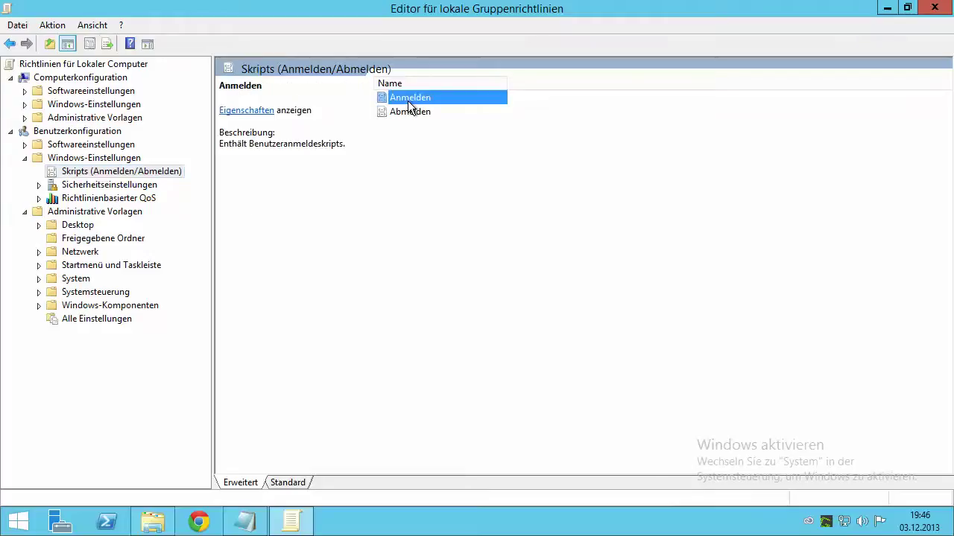
# Add d:\loginscript.vbs to the Anmelden logon scripts, confirm, and reopen to verify
pyautogui.doubleClick(409, 102)
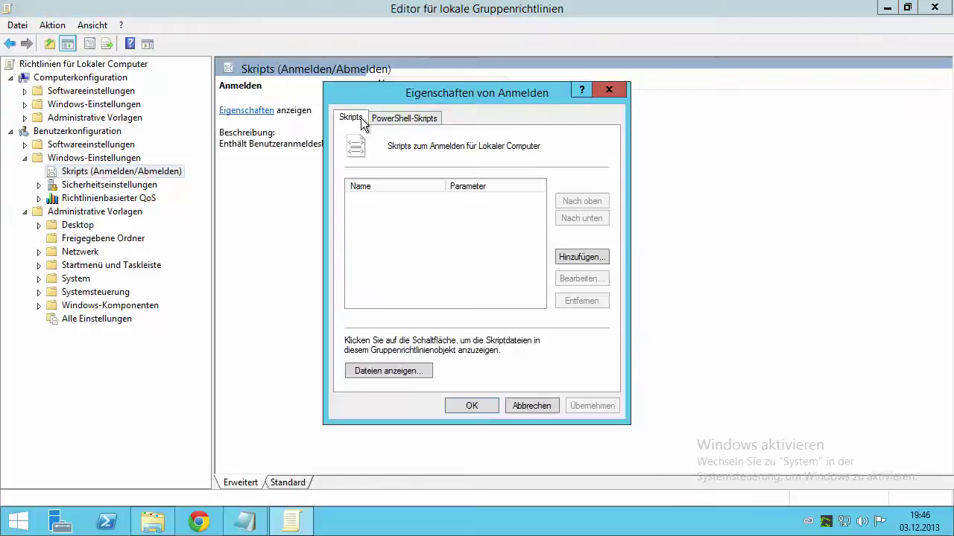
pyautogui.click(575, 255)
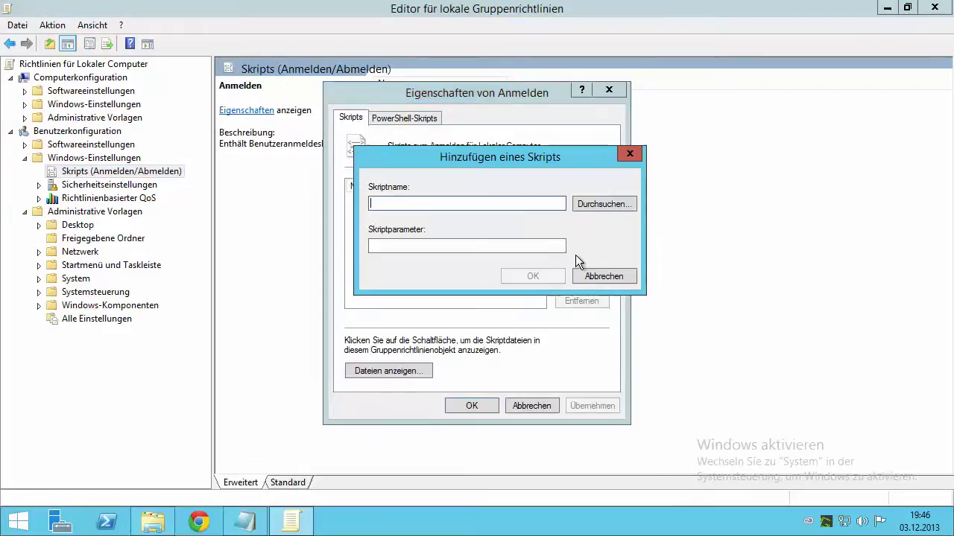
pyautogui.click(581, 205)
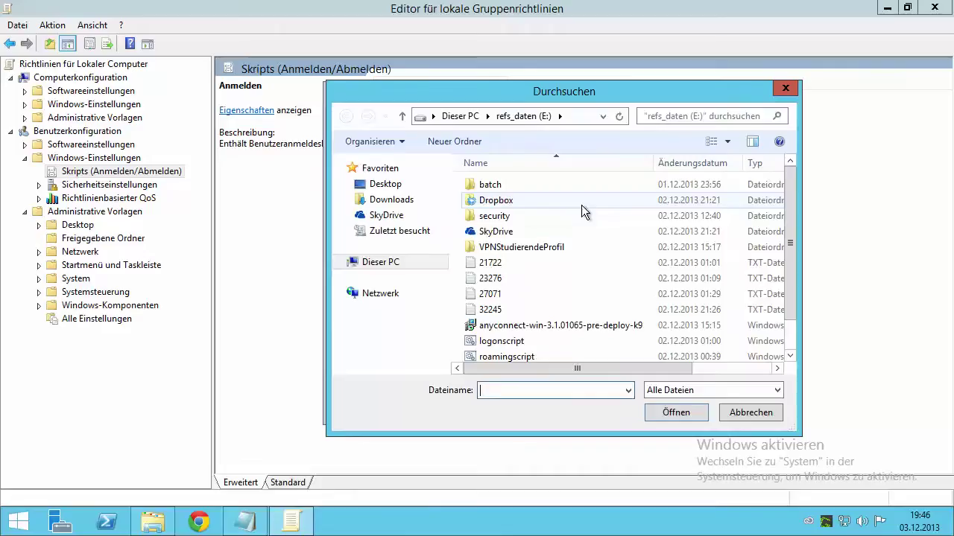
pyautogui.write('d:\\')
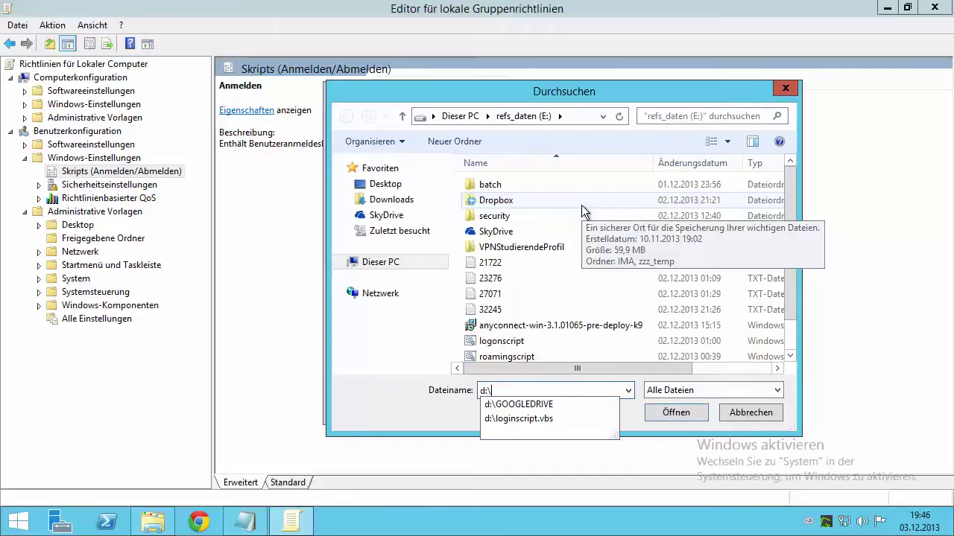
pyautogui.write('l')
pyautogui.press('Down')
pyautogui.press('Return')
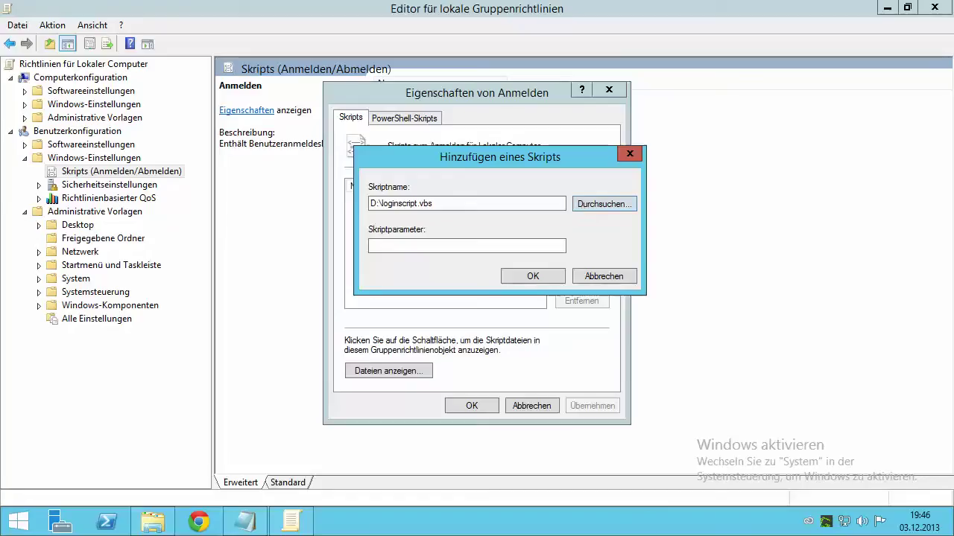
pyautogui.click(519, 277)
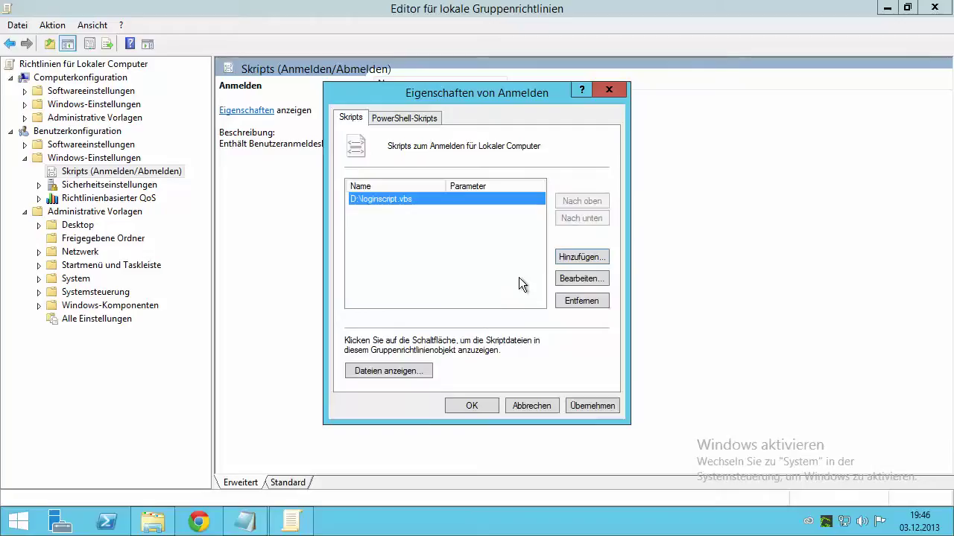
pyautogui.click(462, 408)
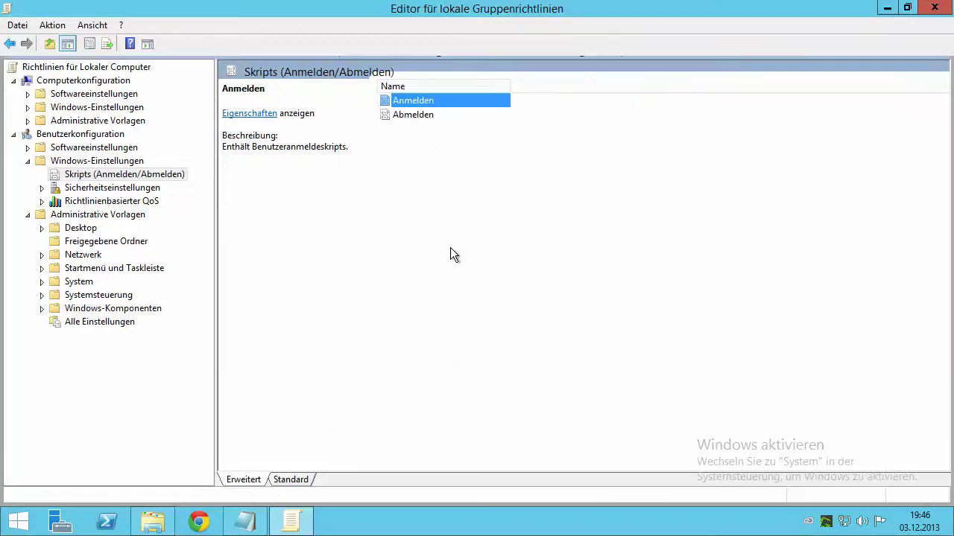
pyautogui.doubleClick(428, 100)
pyautogui.click(382, 236)
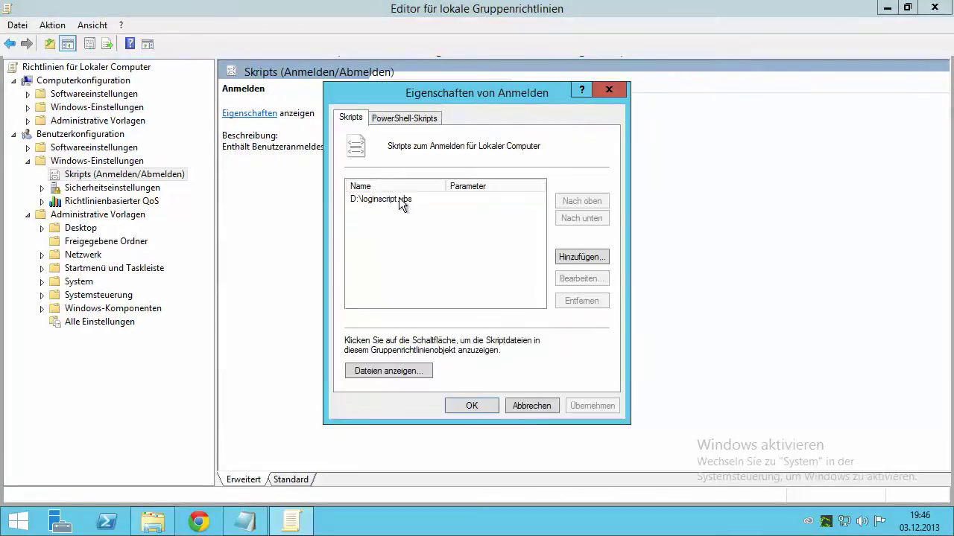
# Close the Anmelden properties, minimize the policy editor, and close the loginscript Notepad window
pyautogui.click(472, 405)
pyautogui.click(887, 9)
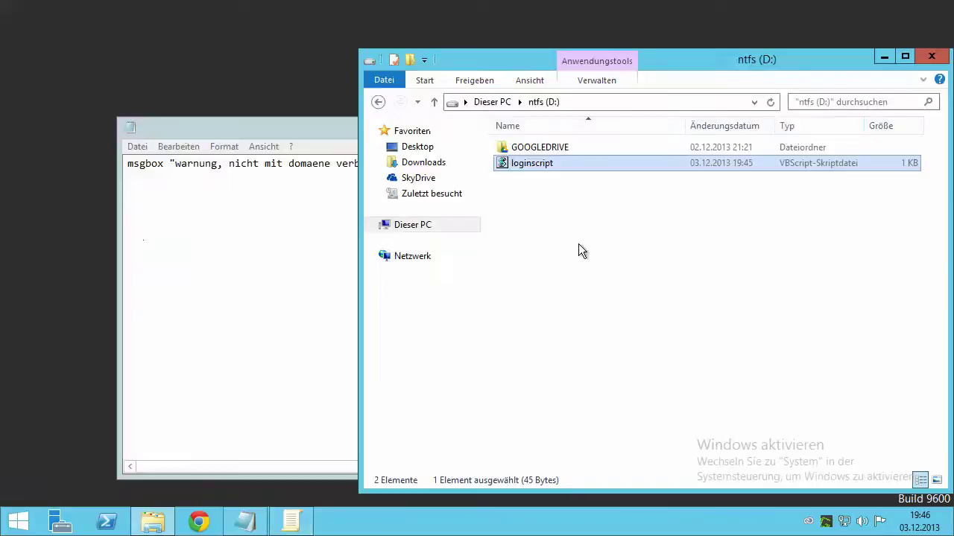
pyautogui.click(344, 133)
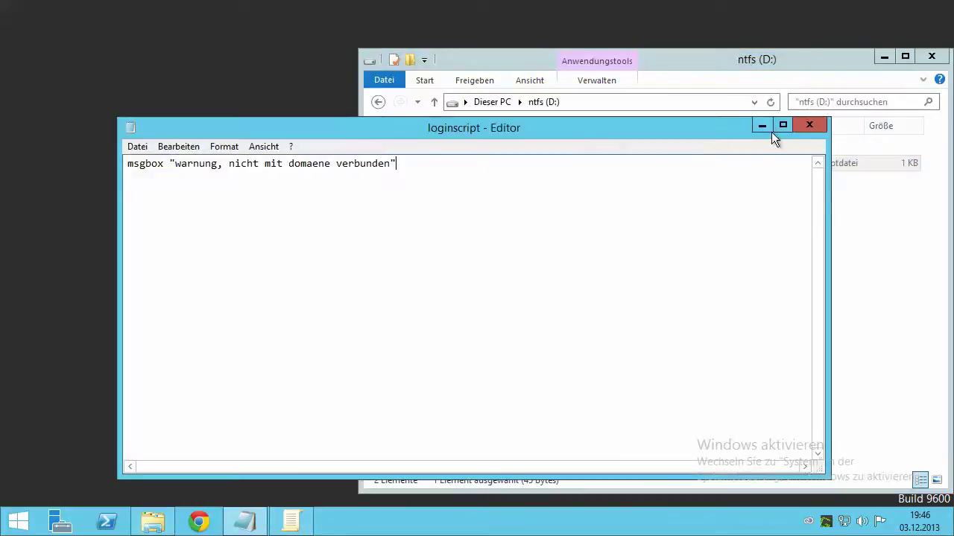
pyautogui.click(807, 125)
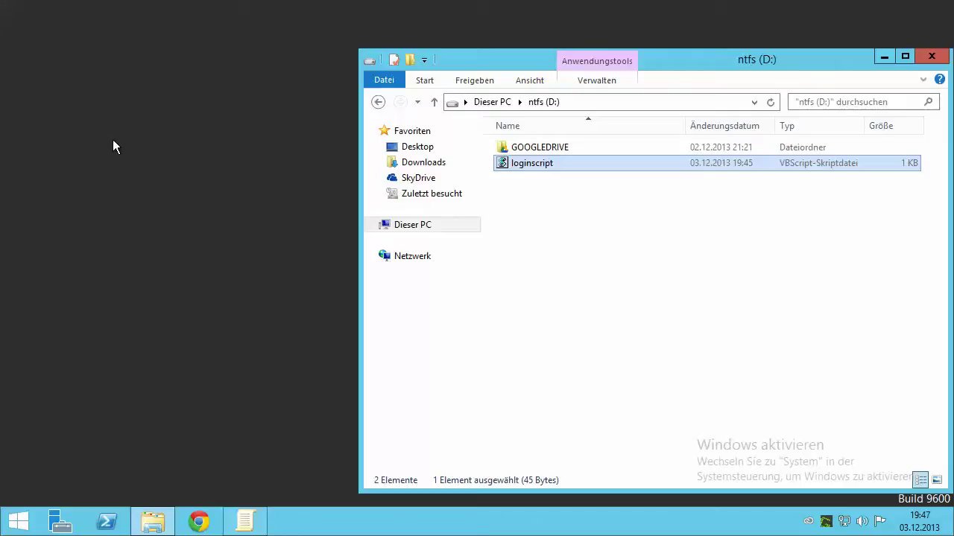
# Run gpupdate /force in an administrator Eingabeaufforderung and recall the command
pyautogui.rightClick(20, 524)
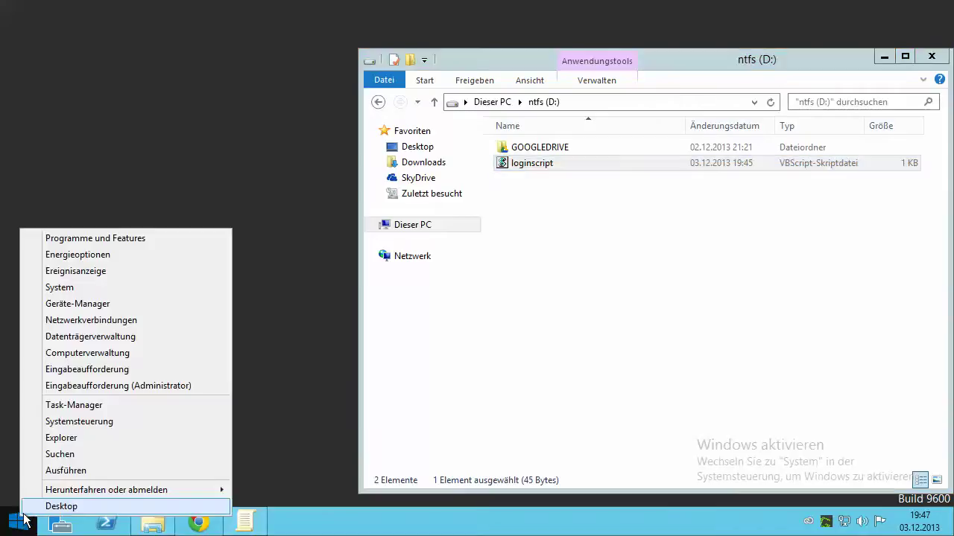
pyautogui.click(138, 387)
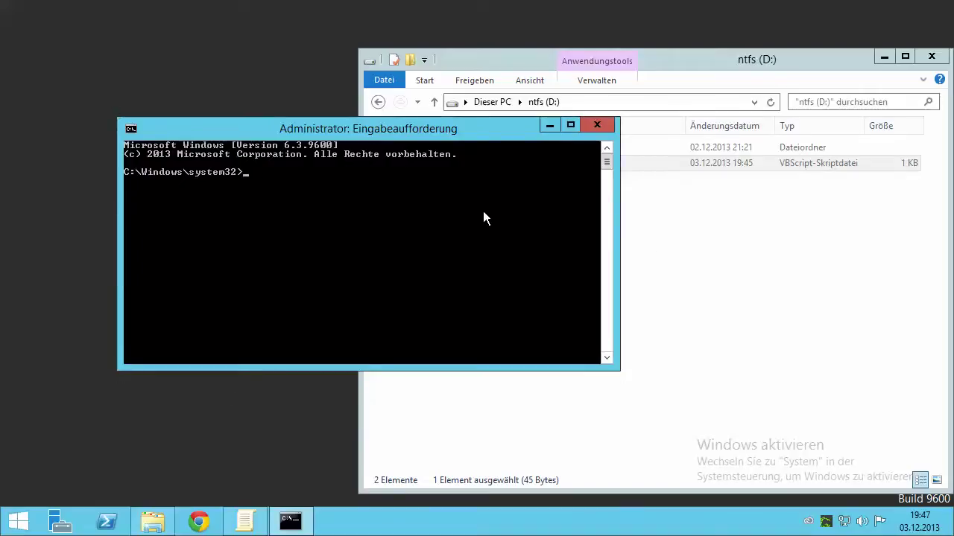
pyautogui.write('gpupdate /force')
pyautogui.press('Return')
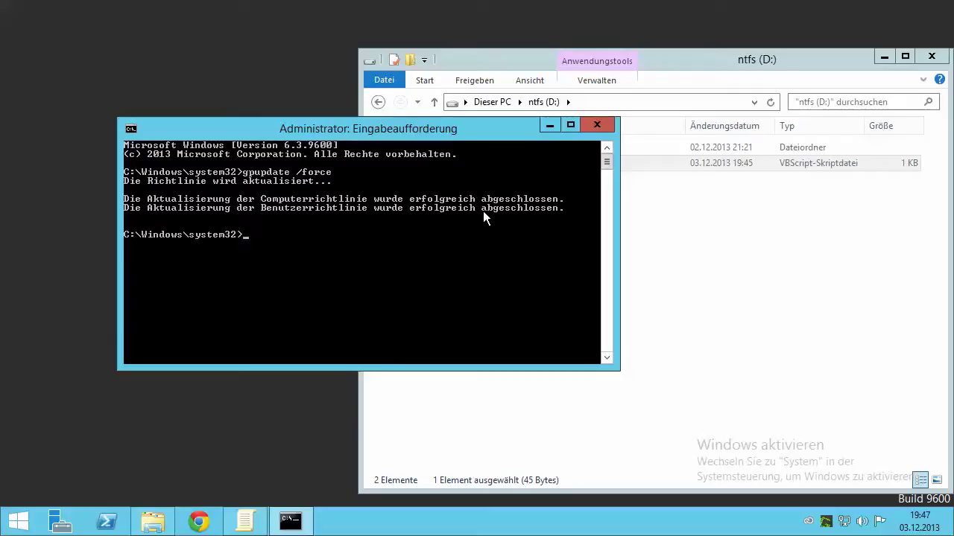
pyautogui.press('Up')
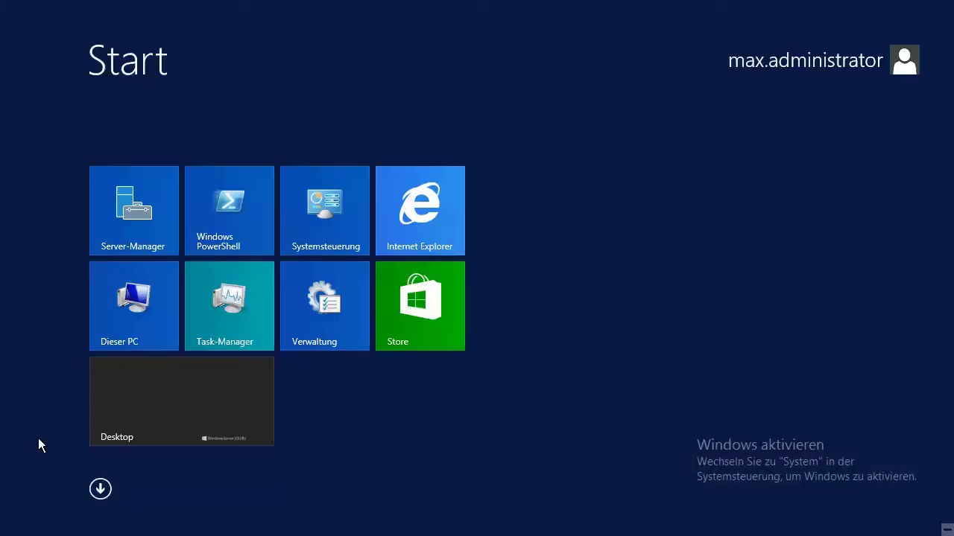
# Launch mmc maximized and add the Gruppenrichtlinienobjekt-Editor snap-in
pyautogui.write('mmc')
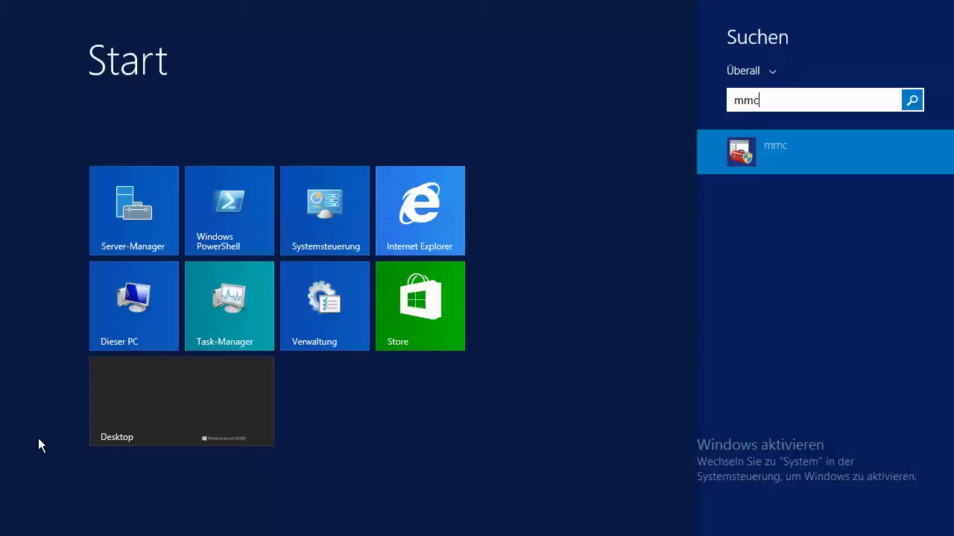
pyautogui.press('Return')
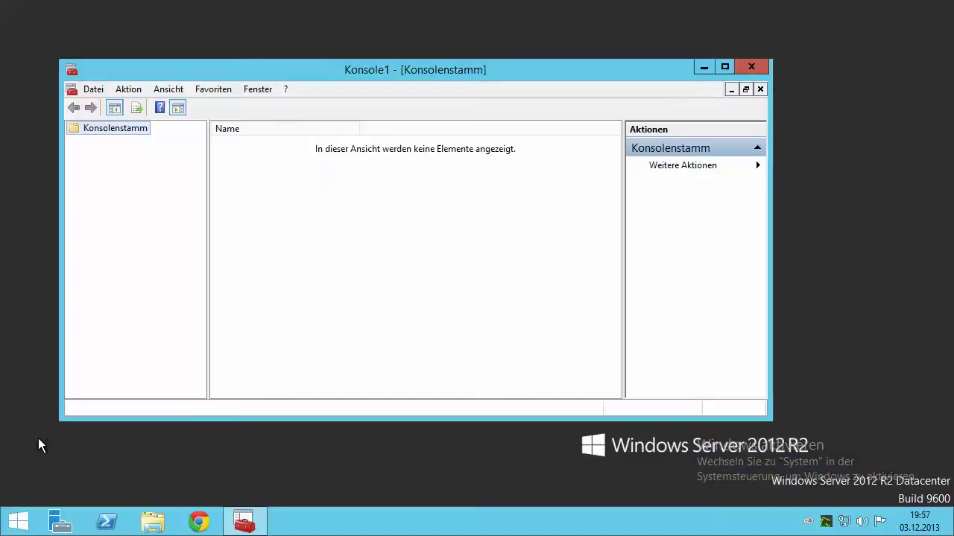
pyautogui.click(727, 70)
pyautogui.click(22, 26)
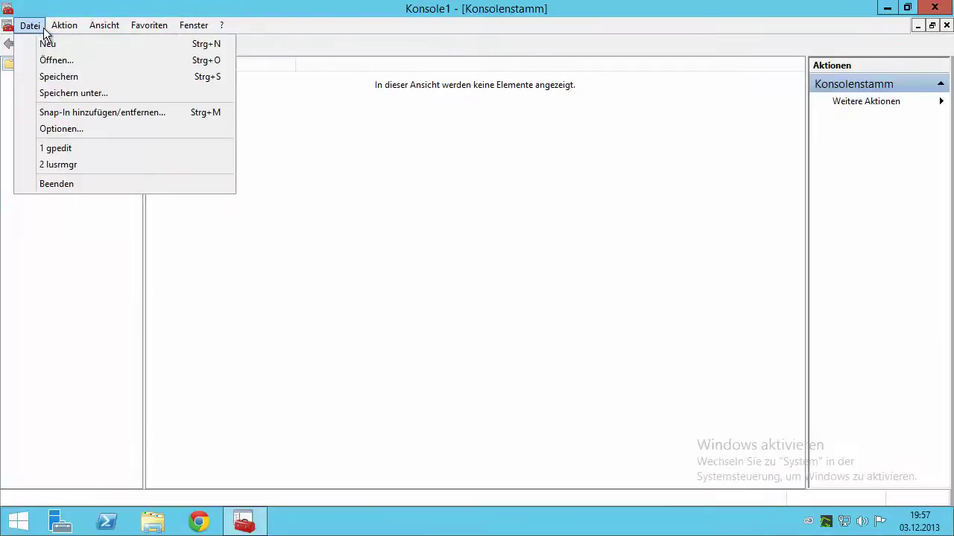
pyautogui.click(74, 116)
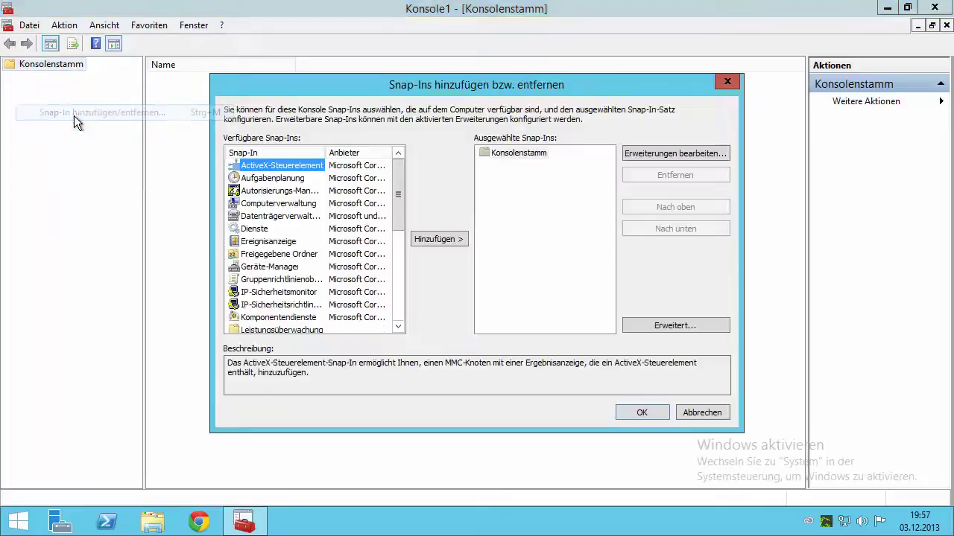
pyautogui.press('g')
pyautogui.press('Down')
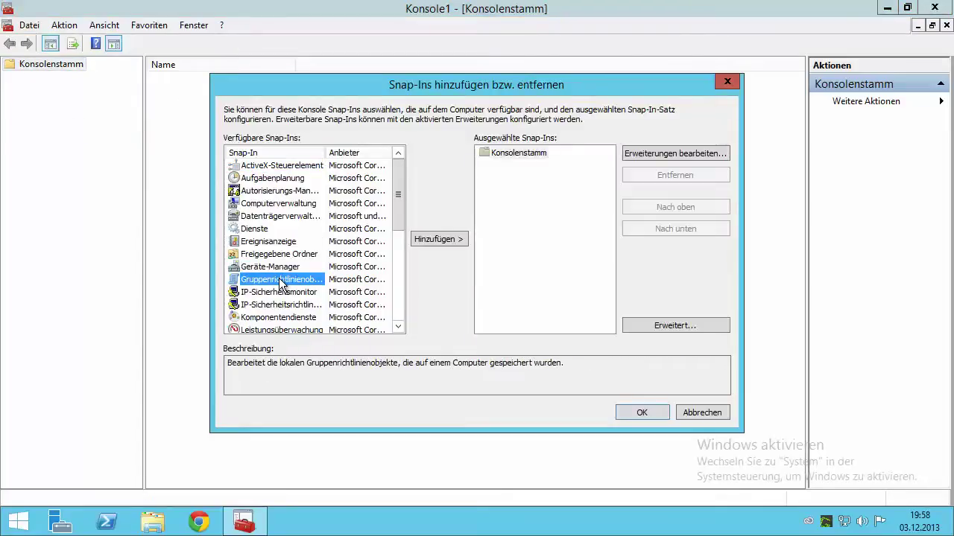
pyautogui.doubleClick(281, 282)
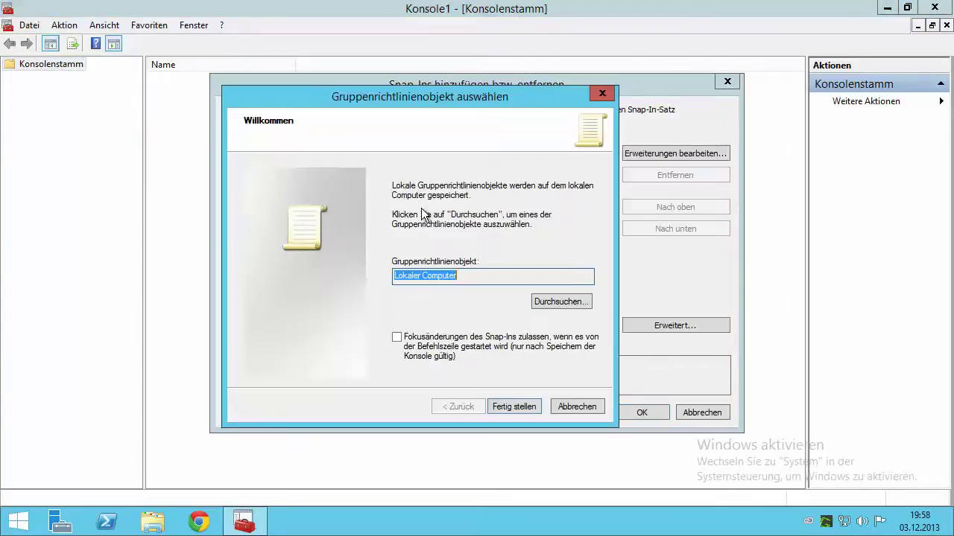
# Target the snap-in at the Nicht-Administratoren group, finish, and widen the console tree
pyautogui.click(558, 302)
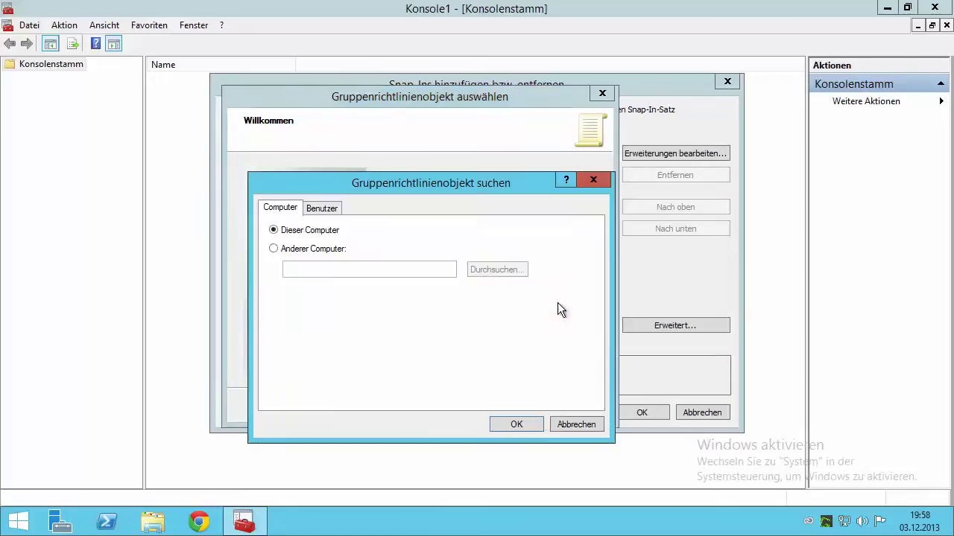
pyautogui.click(320, 210)
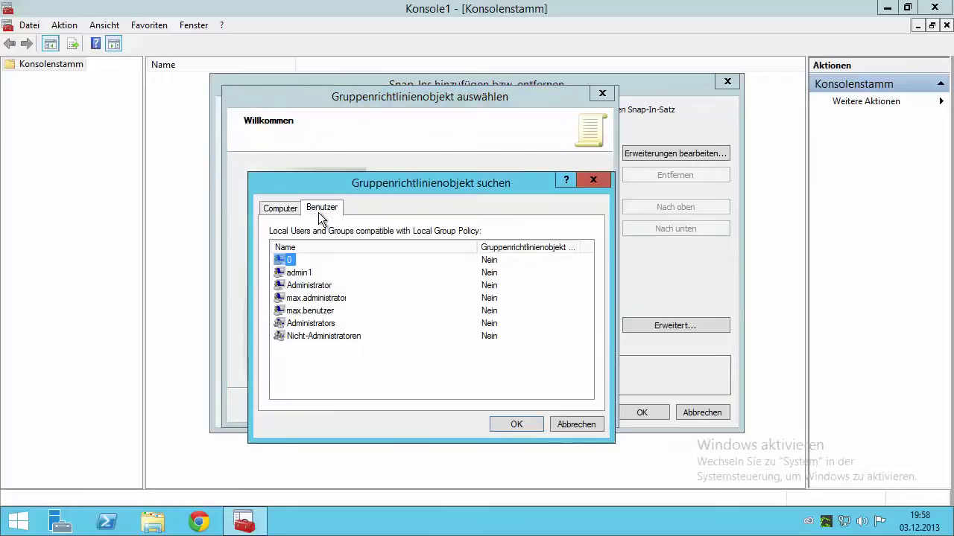
pyautogui.click(309, 336)
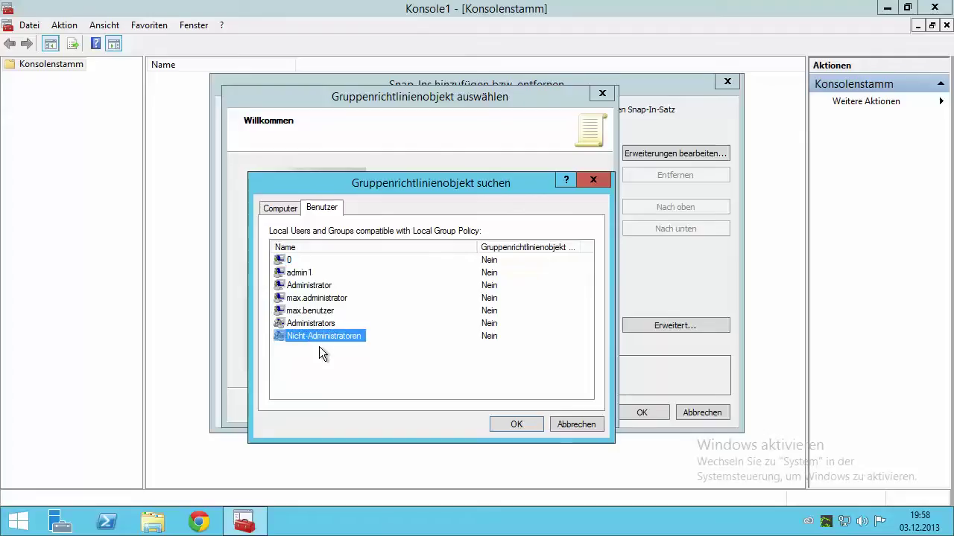
pyautogui.doubleClick(335, 339)
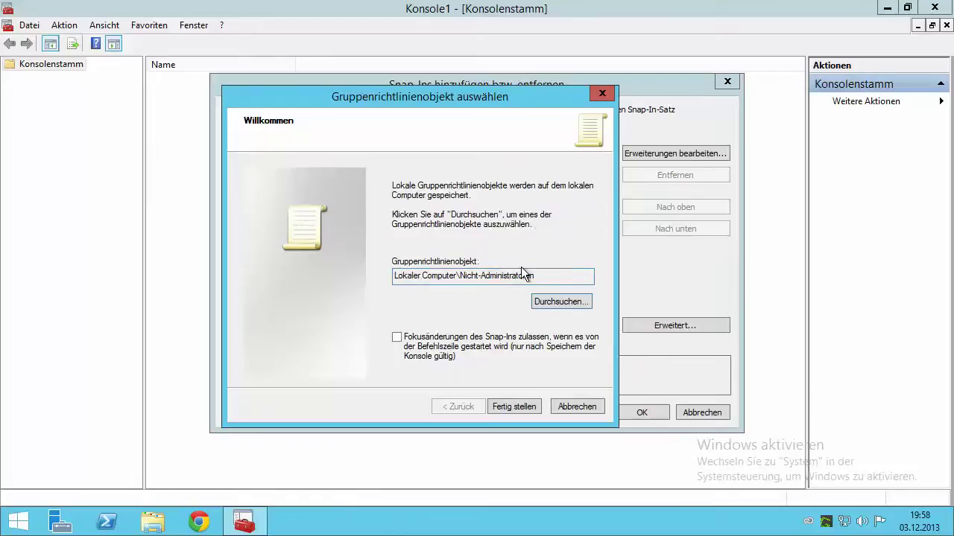
pyautogui.click(524, 411)
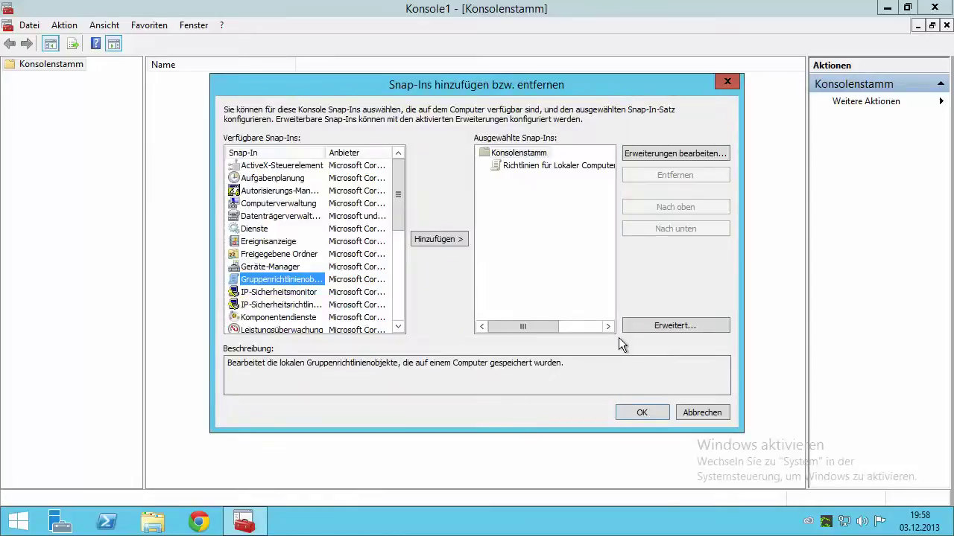
pyautogui.click(642, 414)
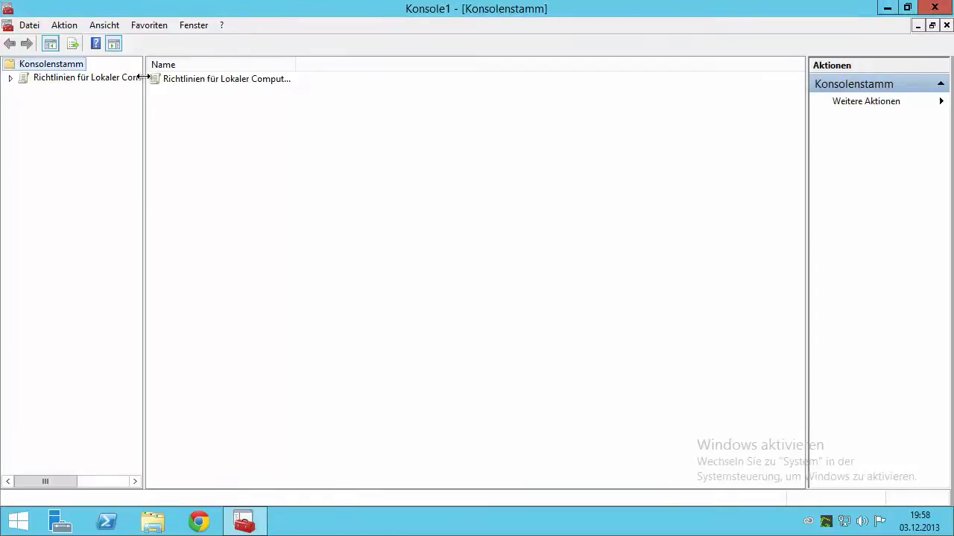
pyautogui.moveTo(142, 76); pyautogui.dragTo(284, 82)
# Add a second Gruppenrichtlinienobjekt-Editor snap-in targeting the Administrators group
pyautogui.rightClick(51, 64)
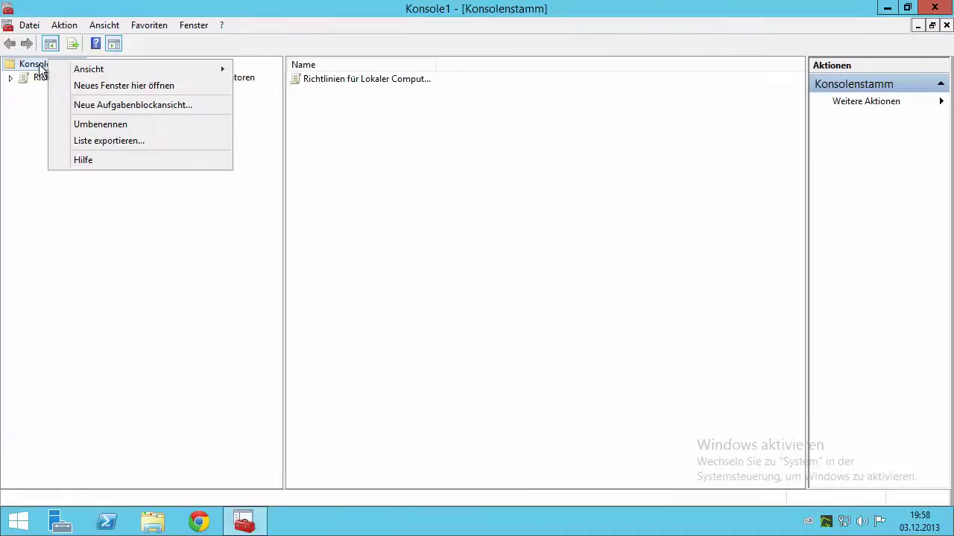
pyautogui.click(82, 123)
pyautogui.click(29, 25)
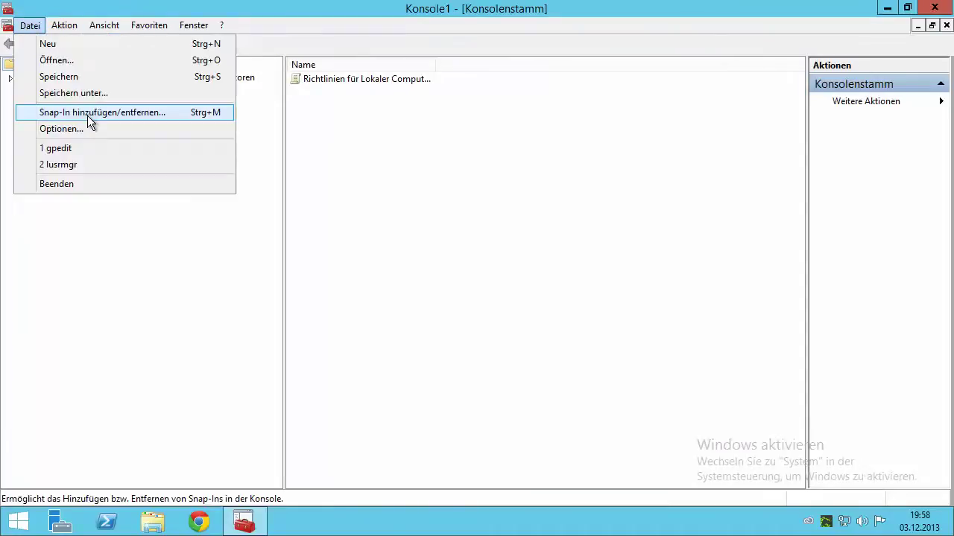
pyautogui.click(87, 116)
pyautogui.click(378, 239)
pyautogui.click(279, 279)
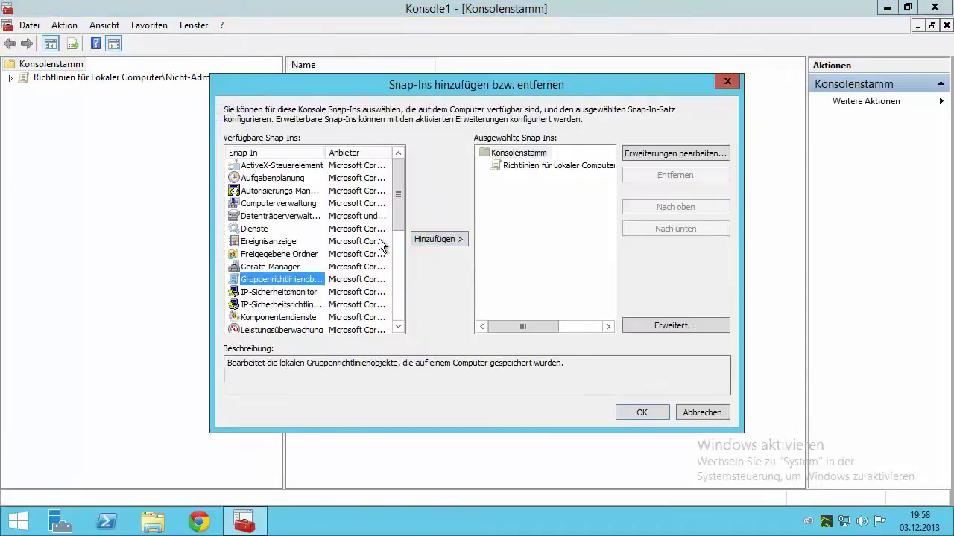
pyautogui.click(420, 238)
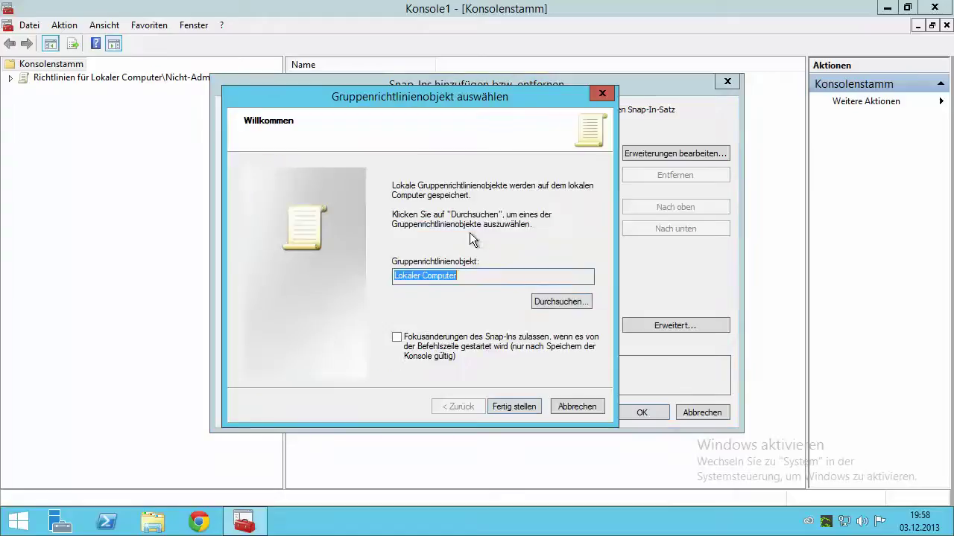
pyautogui.click(554, 298)
pyautogui.click(325, 208)
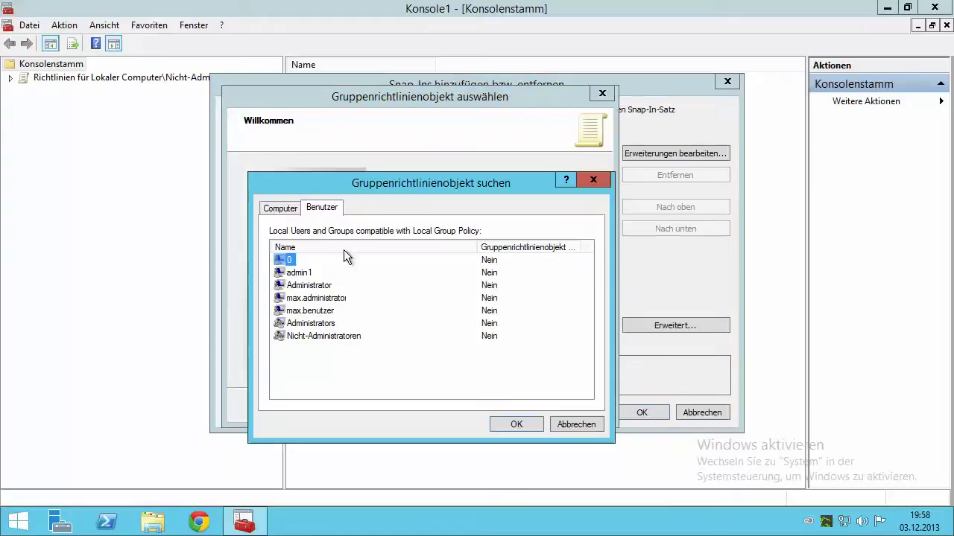
pyautogui.doubleClick(321, 325)
pyautogui.click(524, 406)
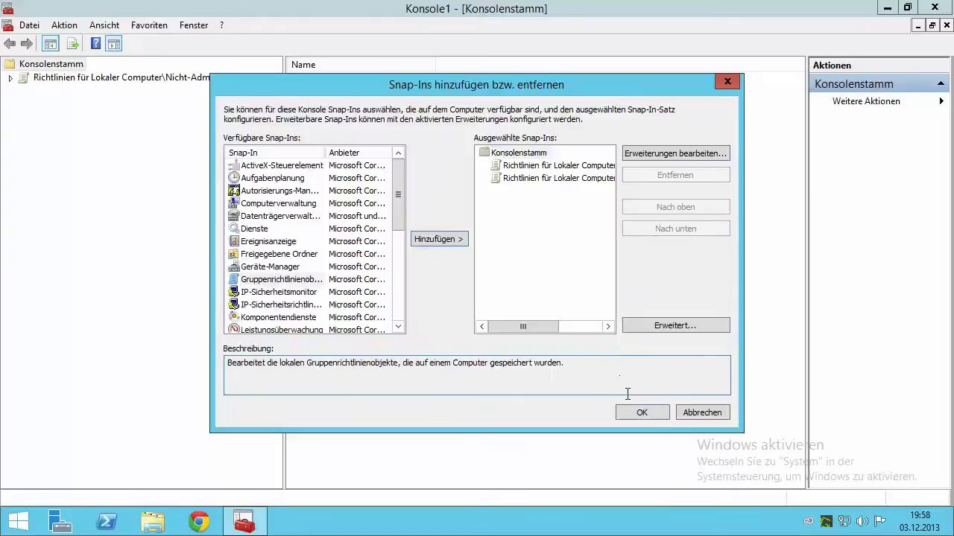
# Add a third snap-in for Lokaler Computer, confirm all three, and expand its policy
pyautogui.click(294, 283)
pyautogui.click(429, 241)
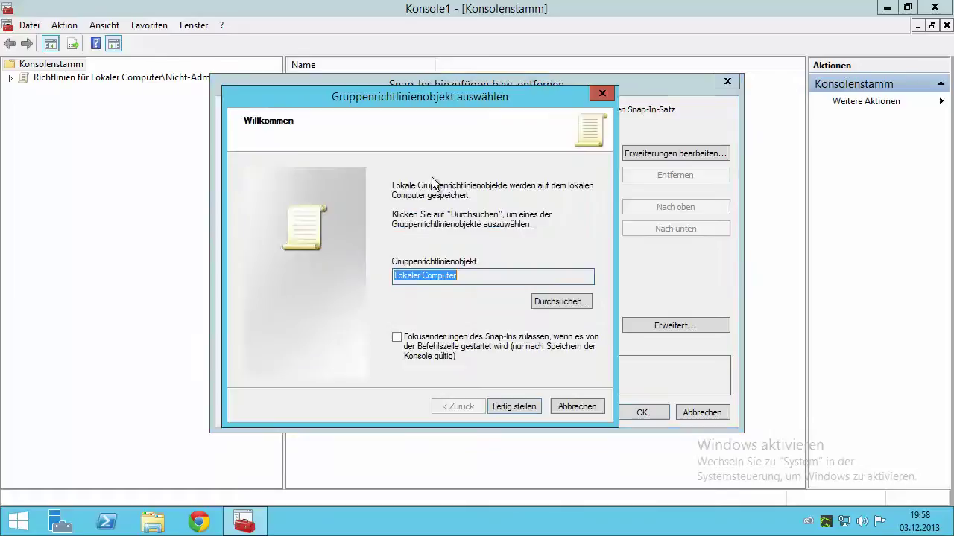
pyautogui.click(554, 303)
pyautogui.click(322, 208)
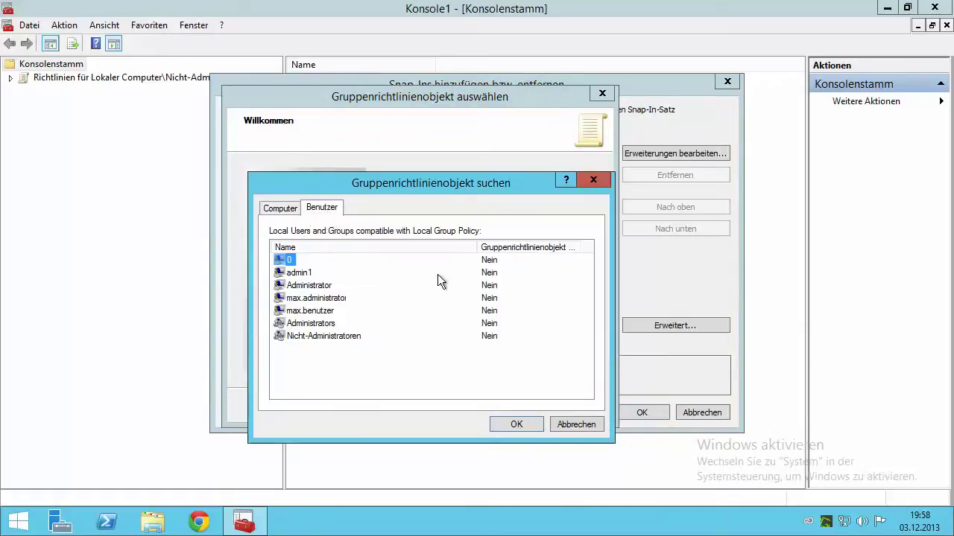
pyautogui.click(575, 425)
pyautogui.moveTo(459, 276); pyautogui.dragTo(360, 271)
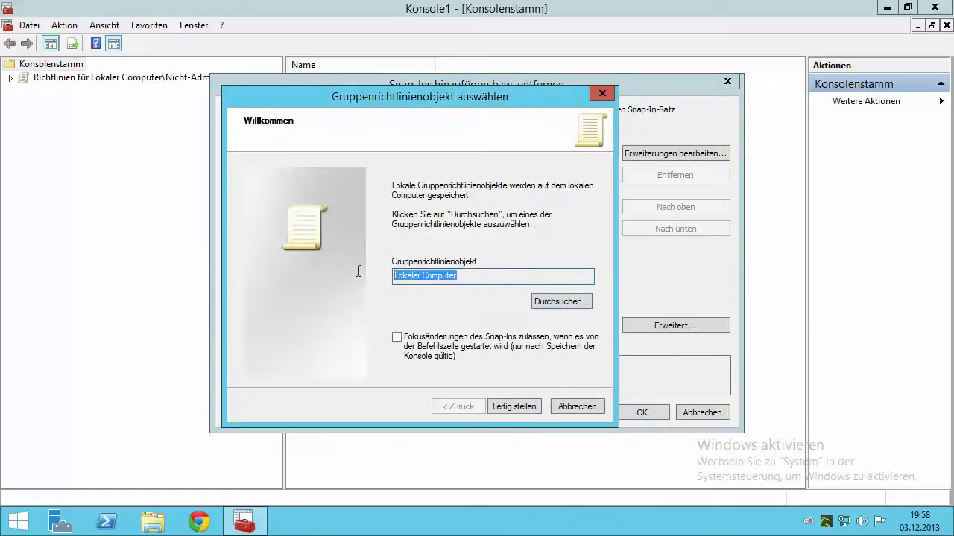
pyautogui.click(513, 407)
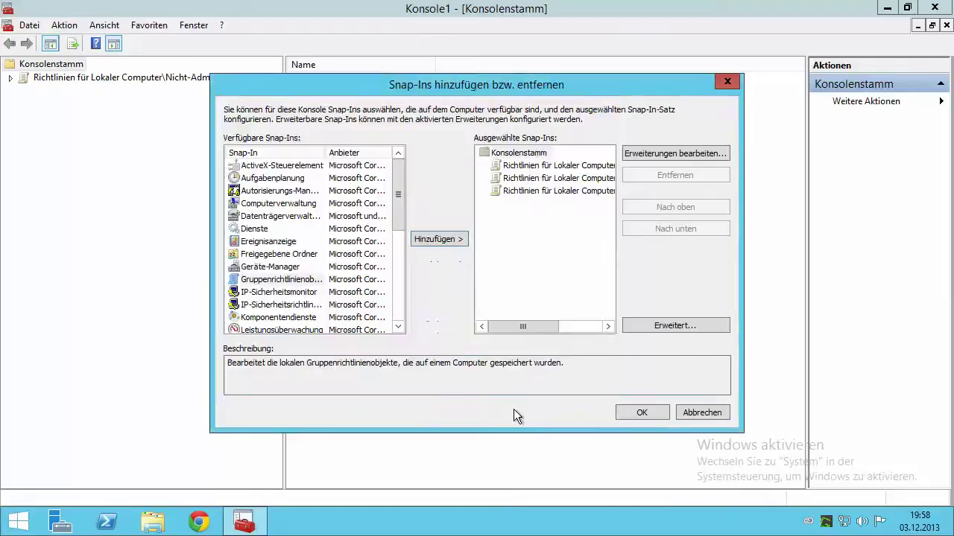
pyautogui.click(631, 416)
pyautogui.doubleClick(154, 104)
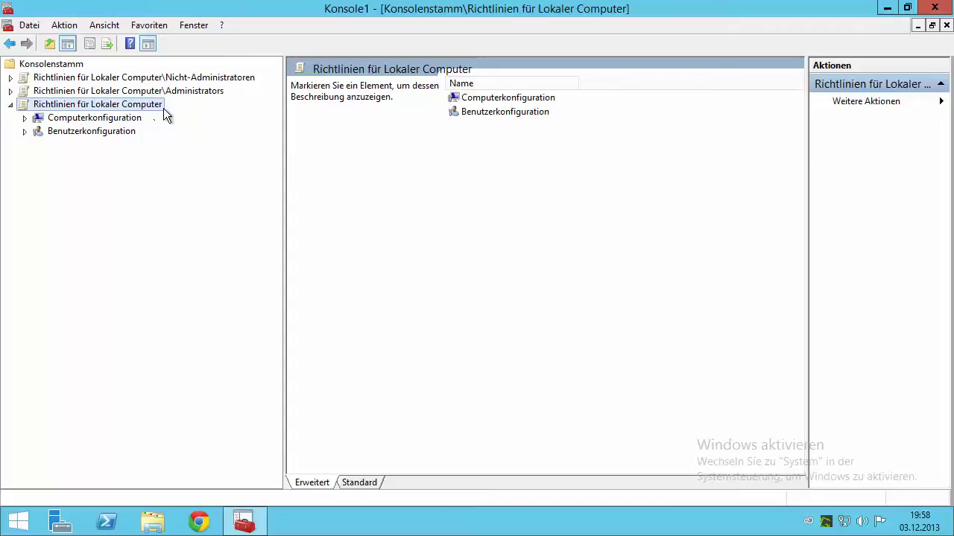
# Open Nicht-Administratoren Benutzerkonfiguration > Administrative Vorlagen > Systemsteuerung and select 'Zugriff auf Systemsteuerung und PC-Einstellungen nicht zulassen'
pyautogui.doubleClick(173, 81)
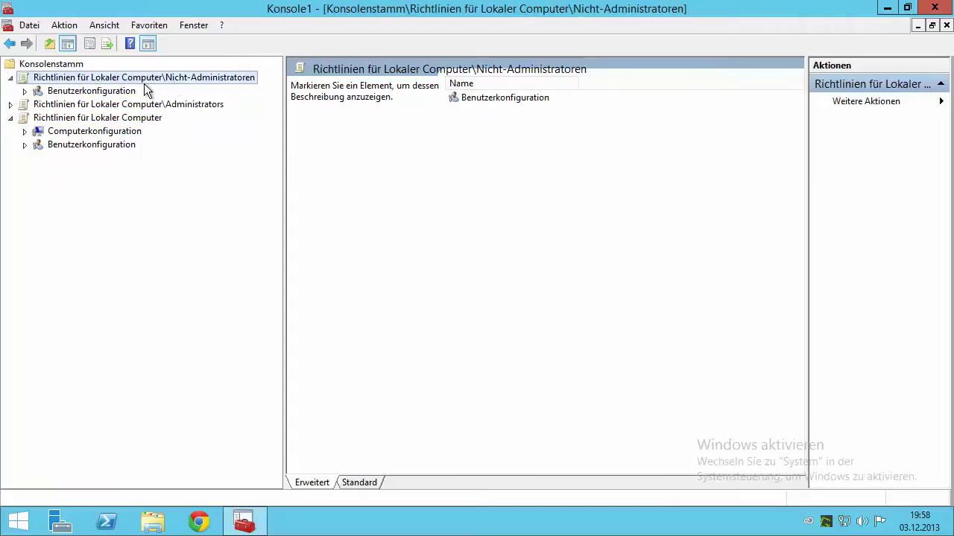
pyautogui.click(25, 92)
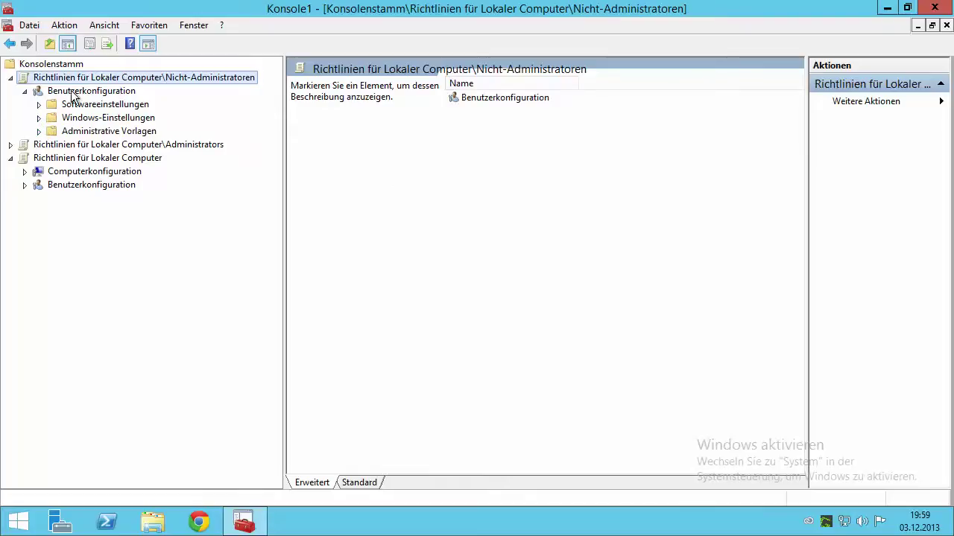
pyautogui.click(39, 131)
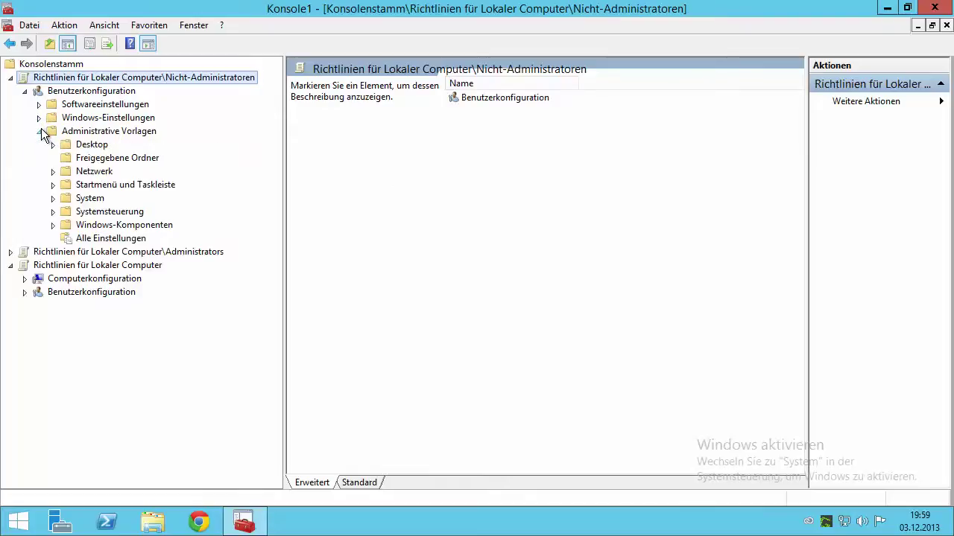
pyautogui.click(74, 213)
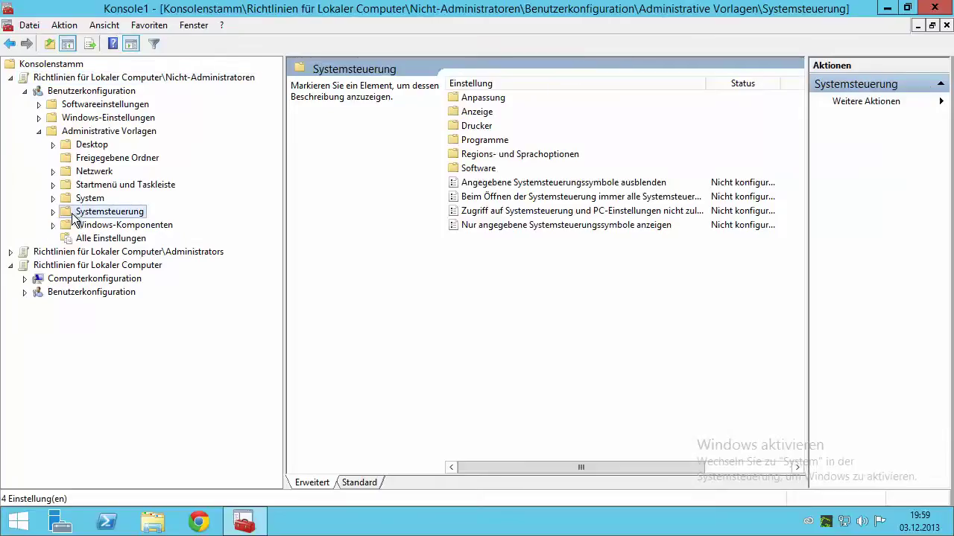
pyautogui.click(507, 214)
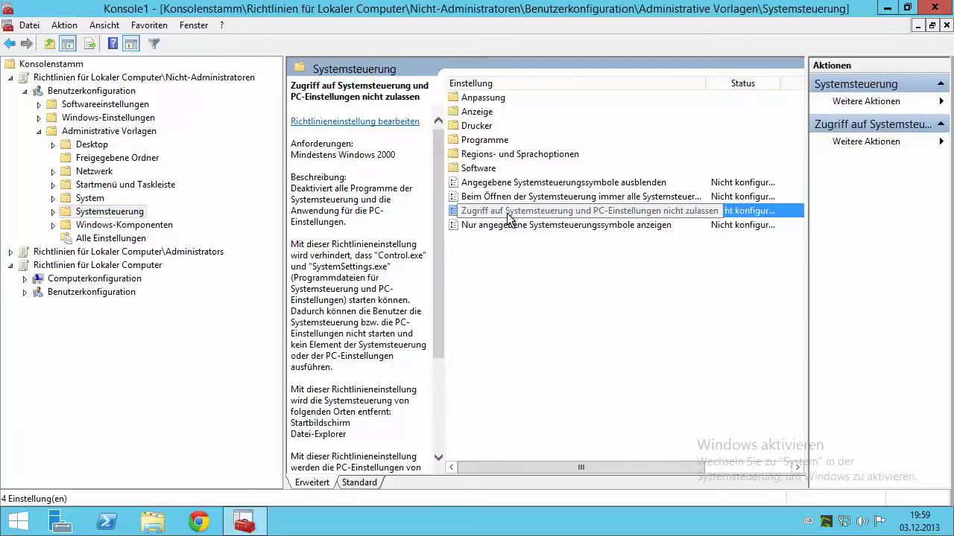
# Set the Control Panel and PC settings access-blocking policy to Aktiviert for Nicht-Administratoren
pyautogui.doubleClick(507, 213)
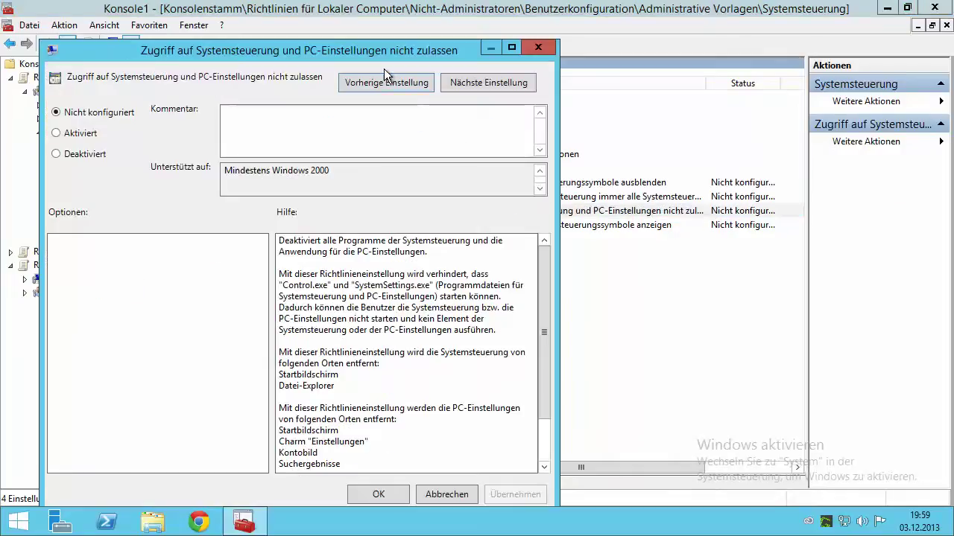
pyautogui.moveTo(383, 58); pyautogui.dragTo(432, 29)
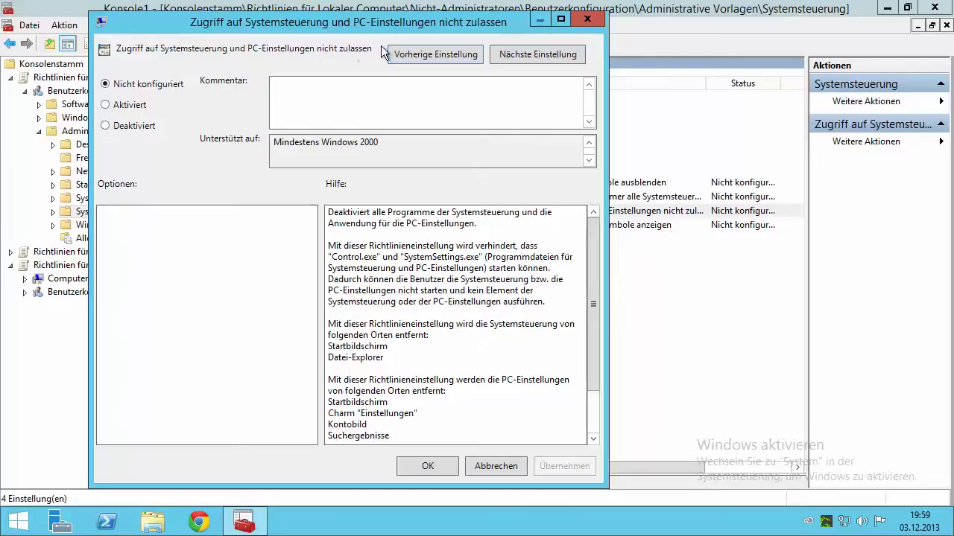
pyautogui.click(138, 107)
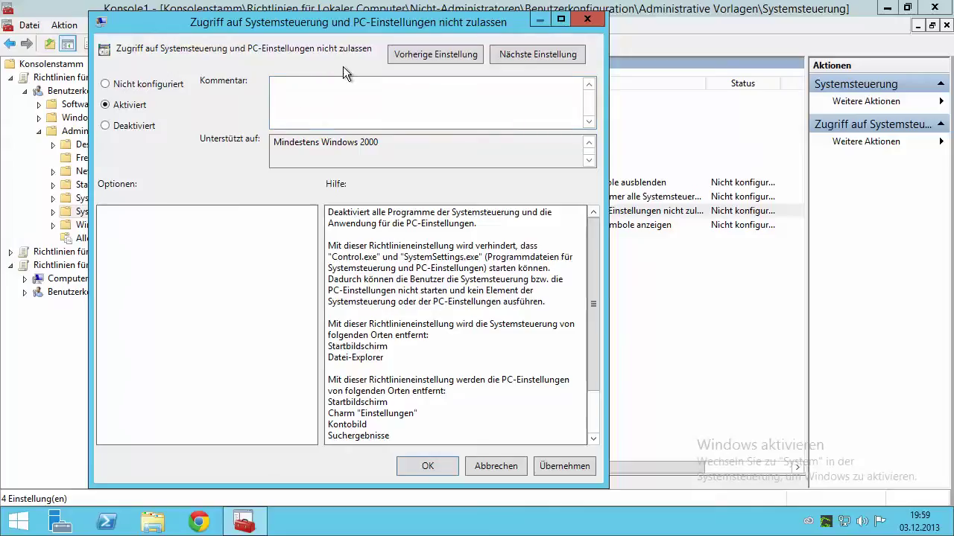
pyautogui.click(426, 464)
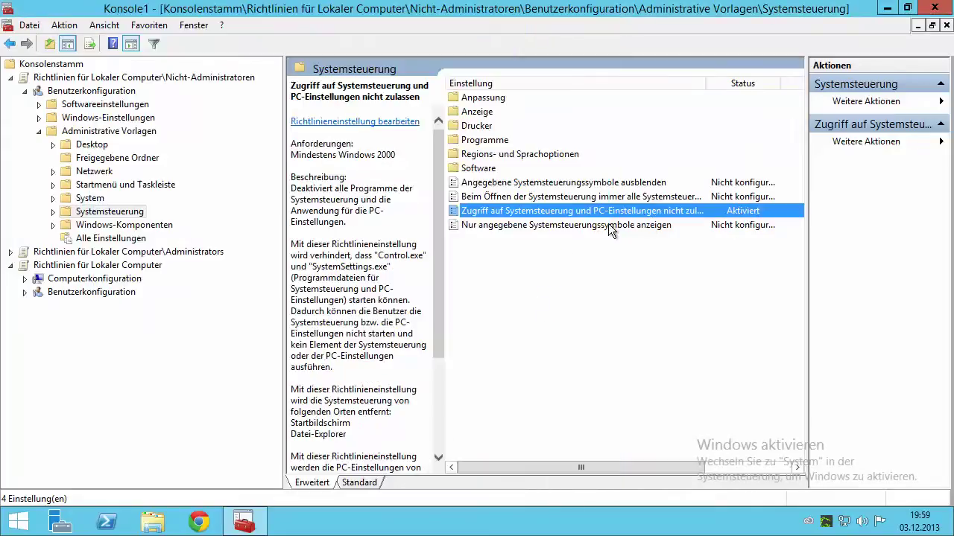
# Clear the settings-list selection and switch to the Windows Start screen
pyautogui.moveTo(632, 473)
pyautogui.mouseDown()
pyautogui.moveTo(754, 464)
pyautogui.moveTo(637, 471)
pyautogui.mouseUp()
pyautogui.click(526, 287)
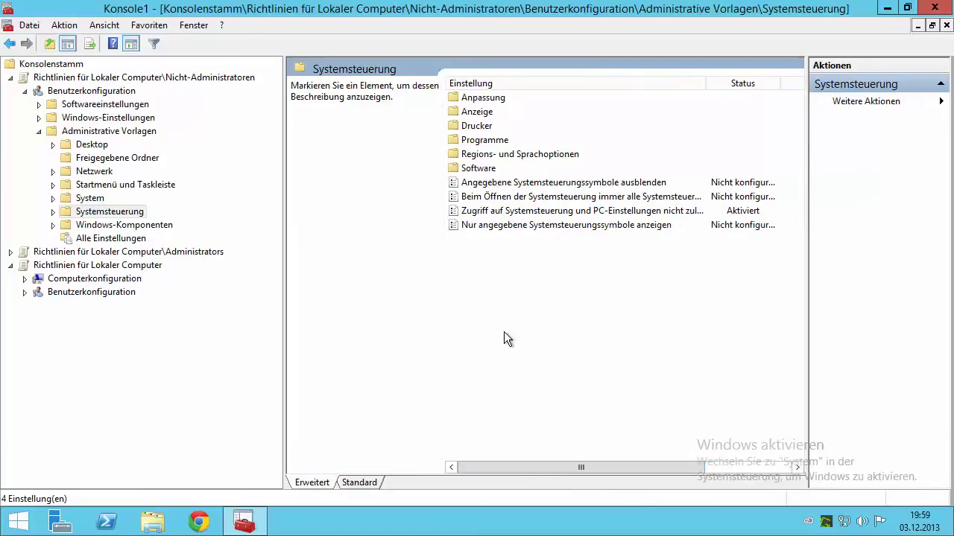
pyautogui.click(19, 521)
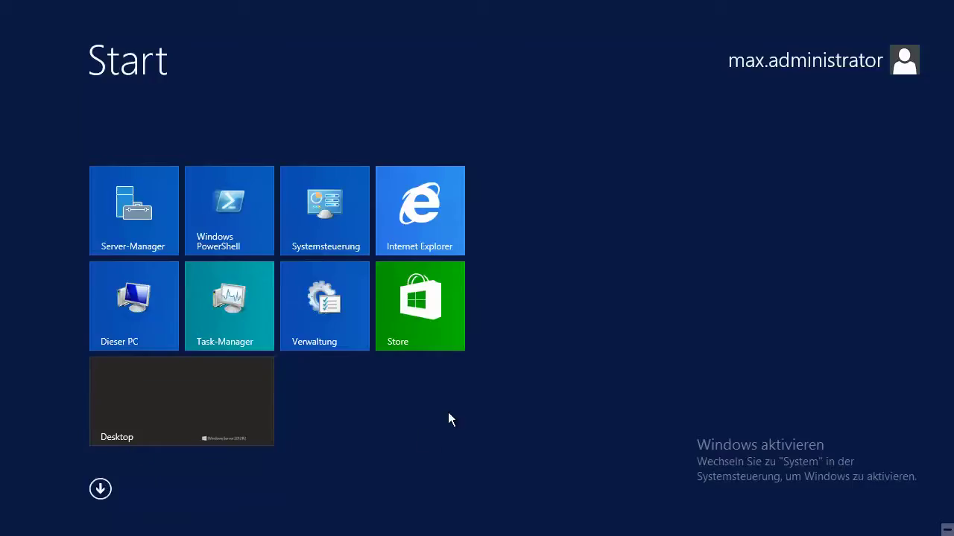
# Run gpupdate /force in an administrator Command Prompt, correcting the mistyped first attempt
pyautogui.rightClick(9, 529)
pyautogui.click(109, 404)
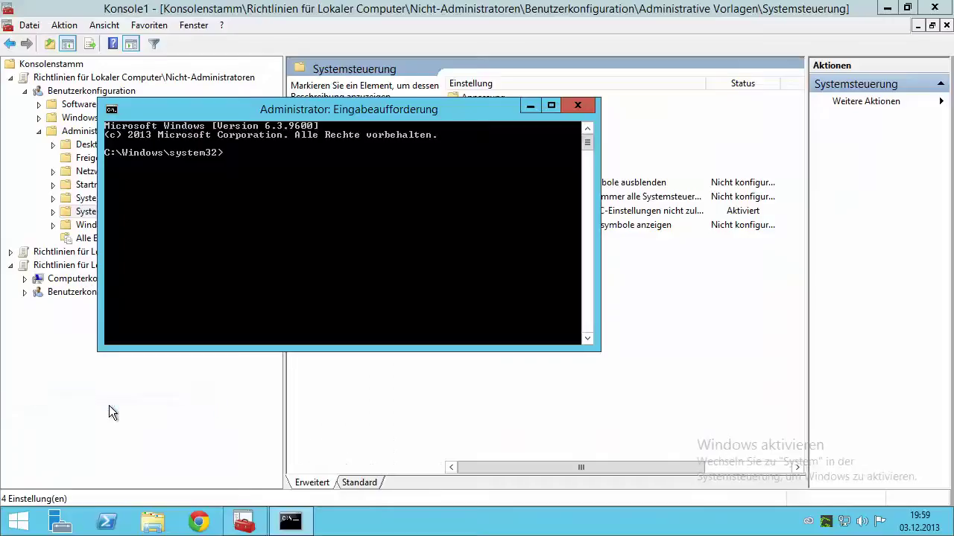
pyautogui.write('gpupdate /forc')
pyautogui.press('Return')
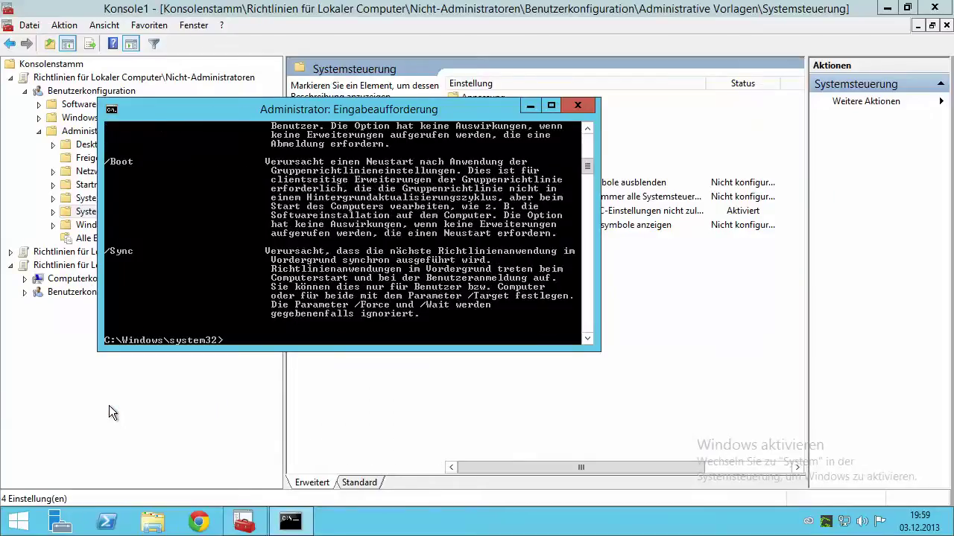
pyautogui.press('Up')
pyautogui.press('BackSpace')
pyautogui.write('ce')
pyautogui.press('Return')
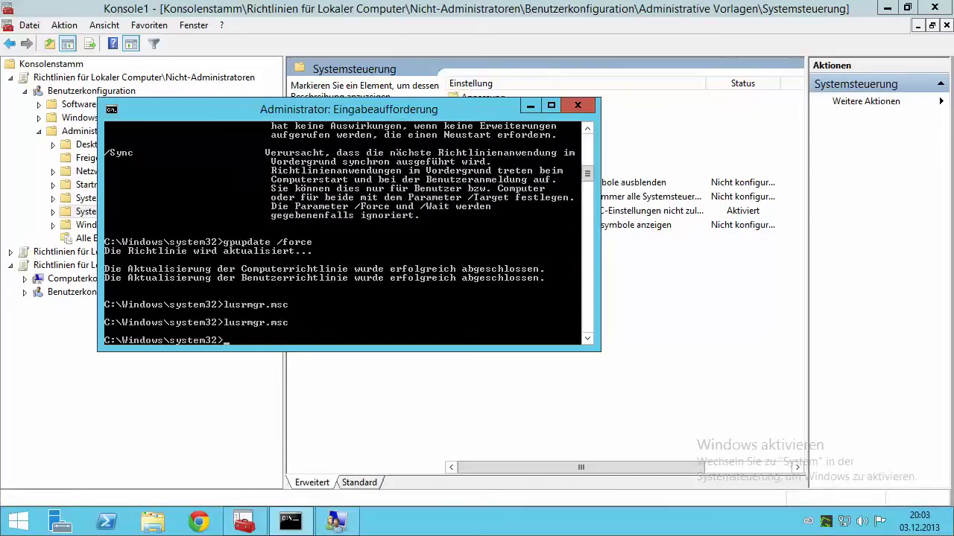
pyautogui.rightClick(335, 522)
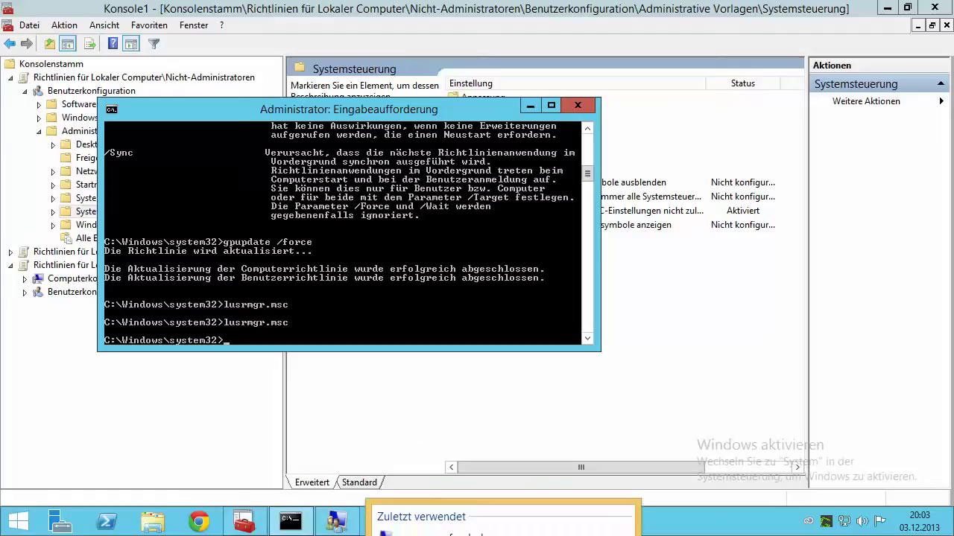
# Connect via the recent Remote Desktop entry to appserver.fuerbahs.com and sign in with the test user's password
pyautogui.click(433, 534)
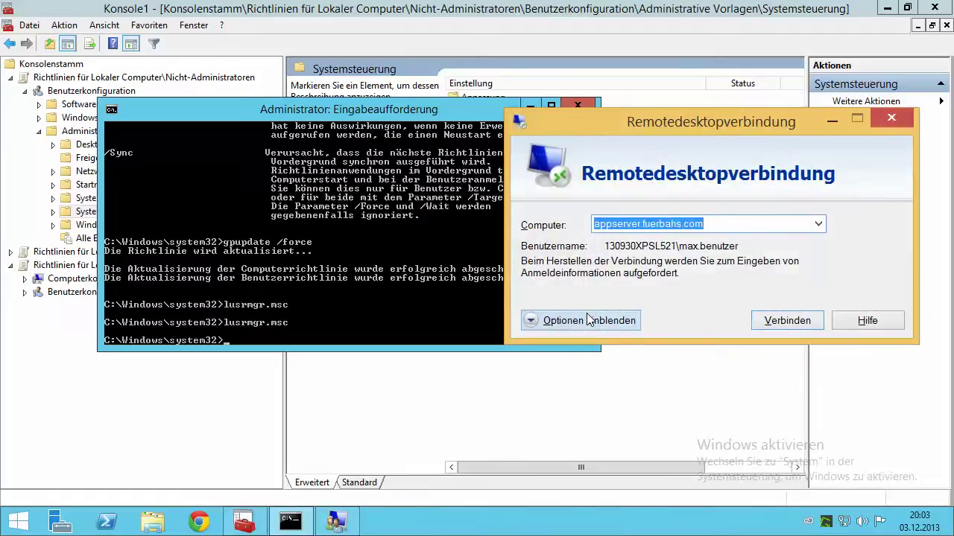
pyautogui.press('Return')
pyautogui.write('p')
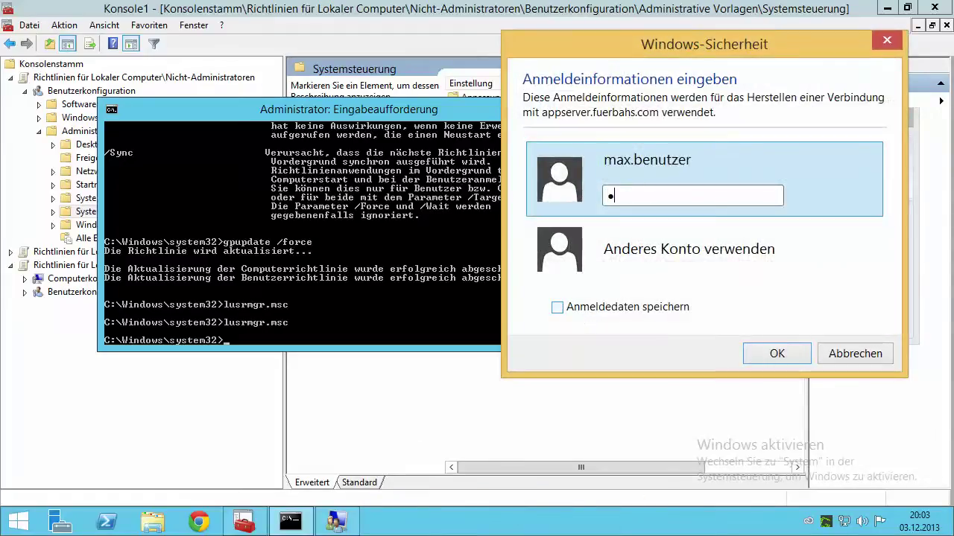
pyautogui.press('Return')
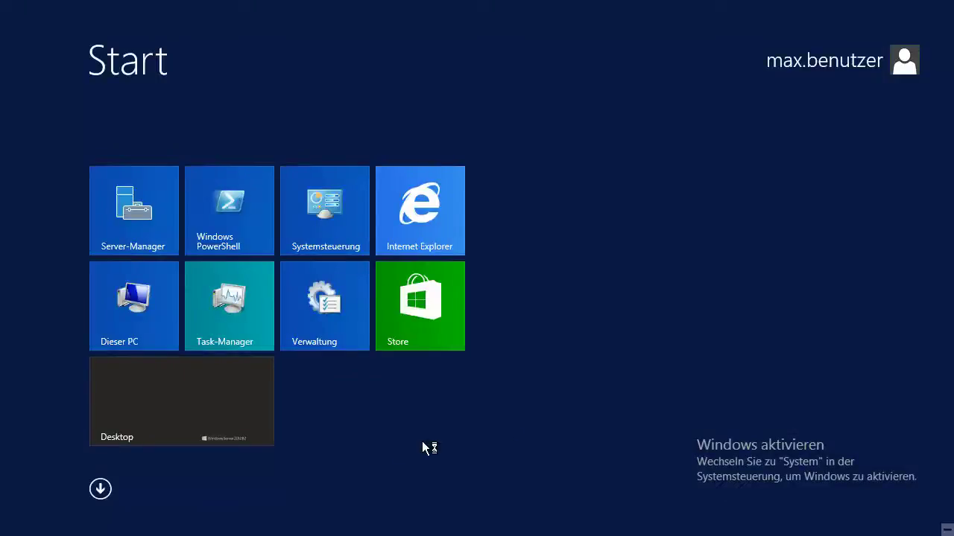
# On the remote desktop, try Systemsteuerung from the Start right-click menu and dismiss the Einschränkungen error
pyautogui.click(176, 397)
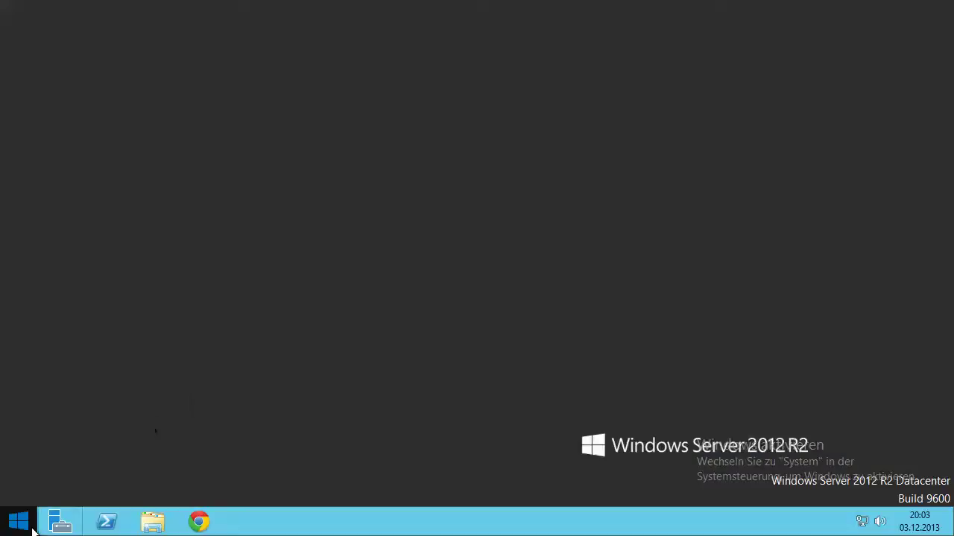
pyautogui.rightClick(21, 523)
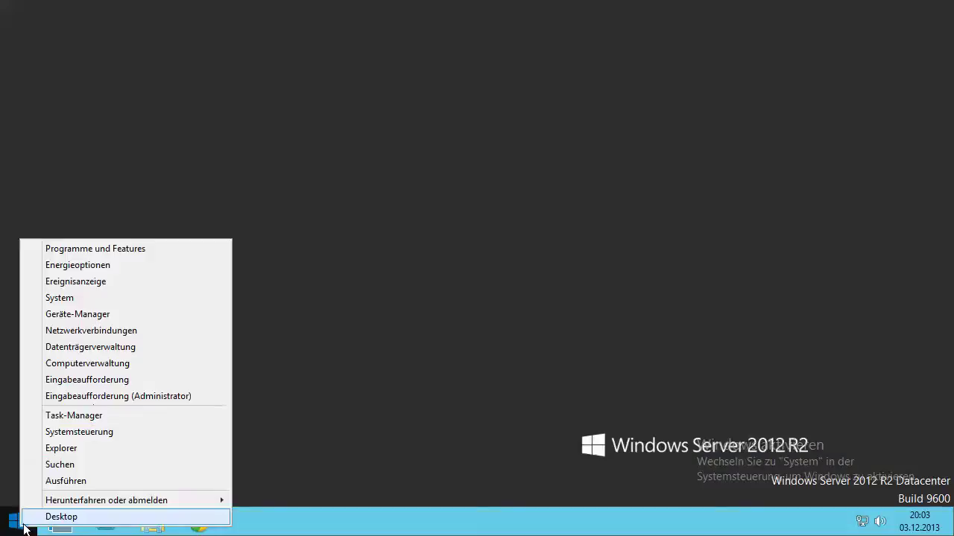
pyautogui.click(95, 439)
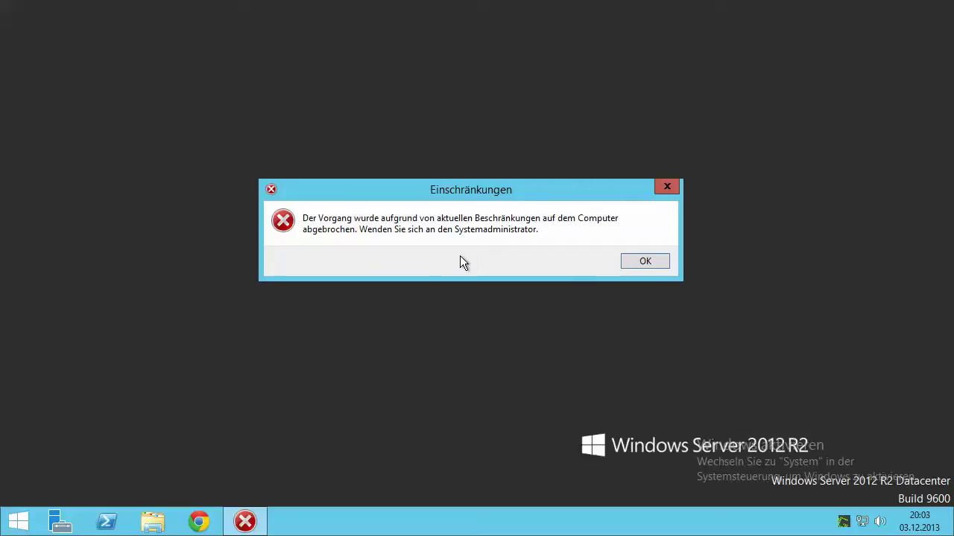
pyautogui.click(639, 261)
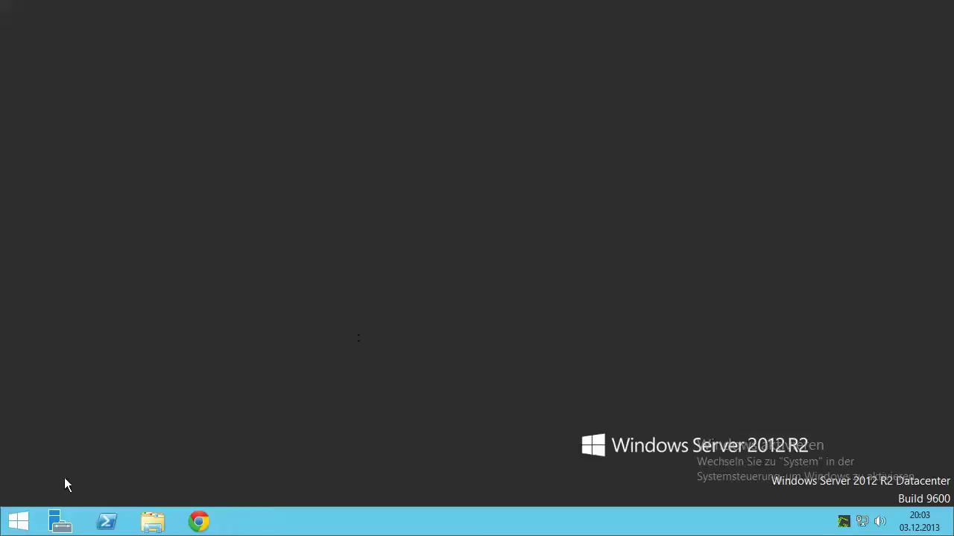
# From Dieser PC in File Explorer, try Systemeigenschaften and Verwalten, dismissing the restriction and elevation prompts
pyautogui.click(151, 521)
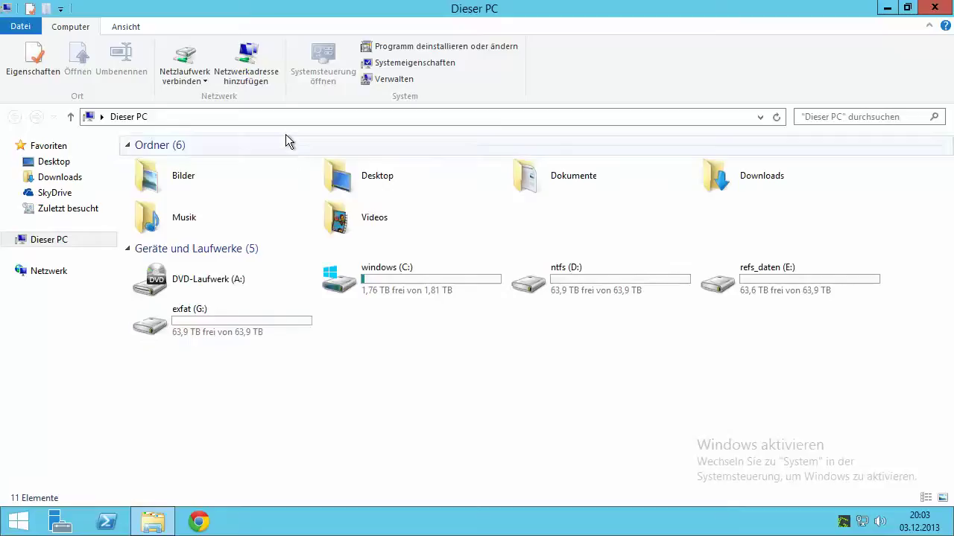
pyautogui.click(21, 240)
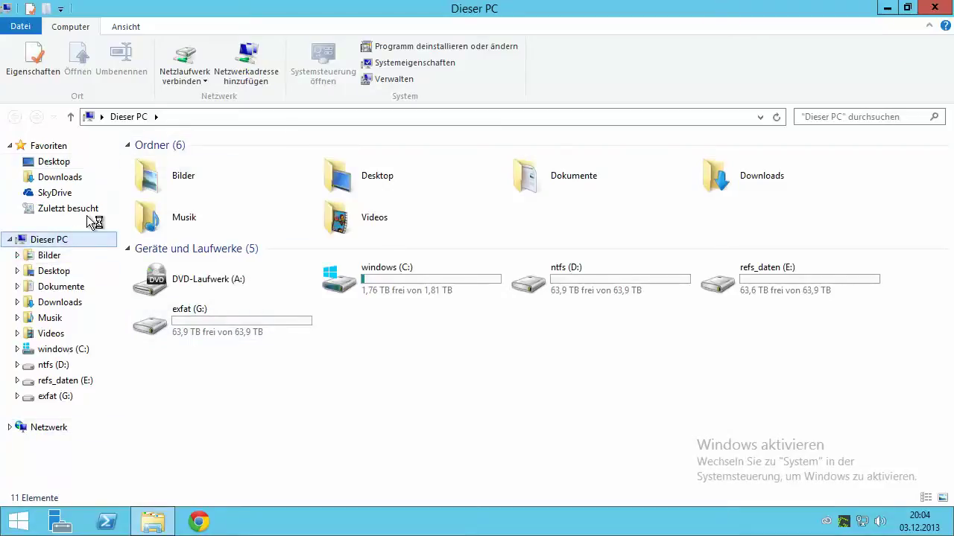
pyautogui.click(370, 64)
pyautogui.click(638, 264)
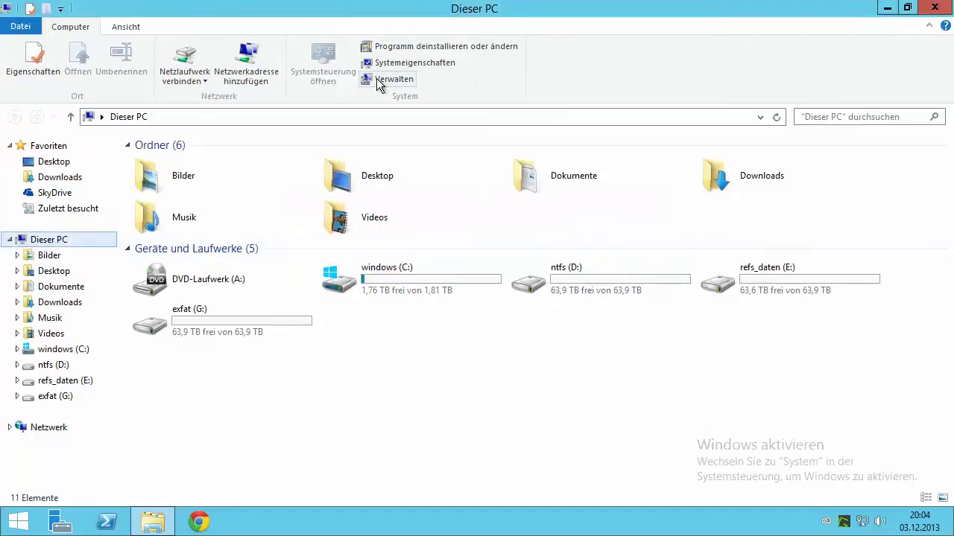
pyautogui.click(380, 79)
pyautogui.click(600, 486)
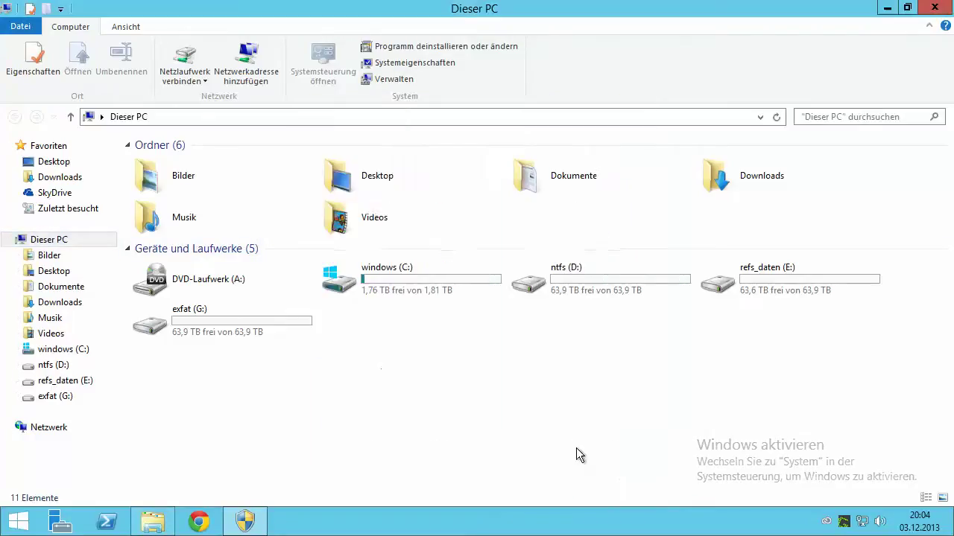
pyautogui.click(933, 12)
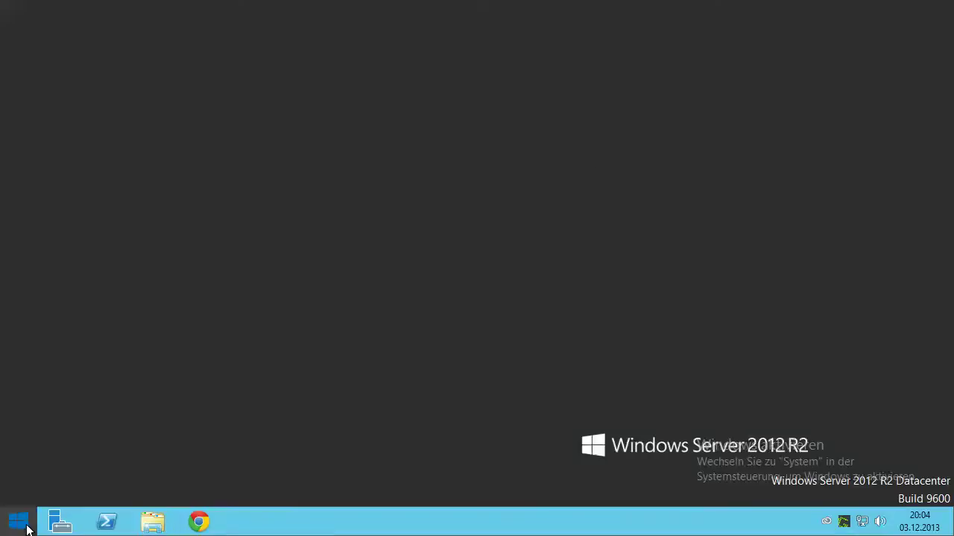
# Try the Systemsteuerung tile on the Start screen and dismiss the restriction error
pyautogui.click(16, 522)
pyautogui.click(842, 67)
pyautogui.click(598, 146)
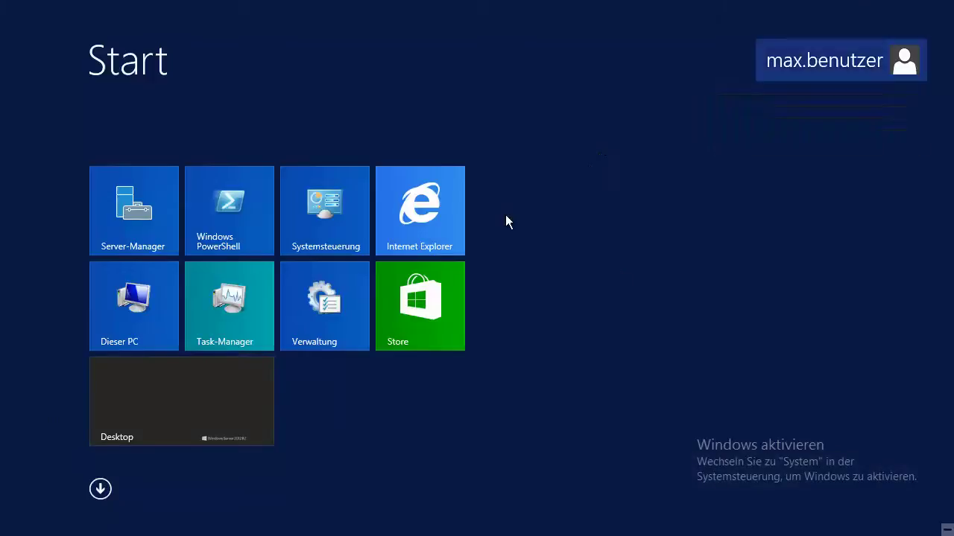
pyautogui.click(367, 220)
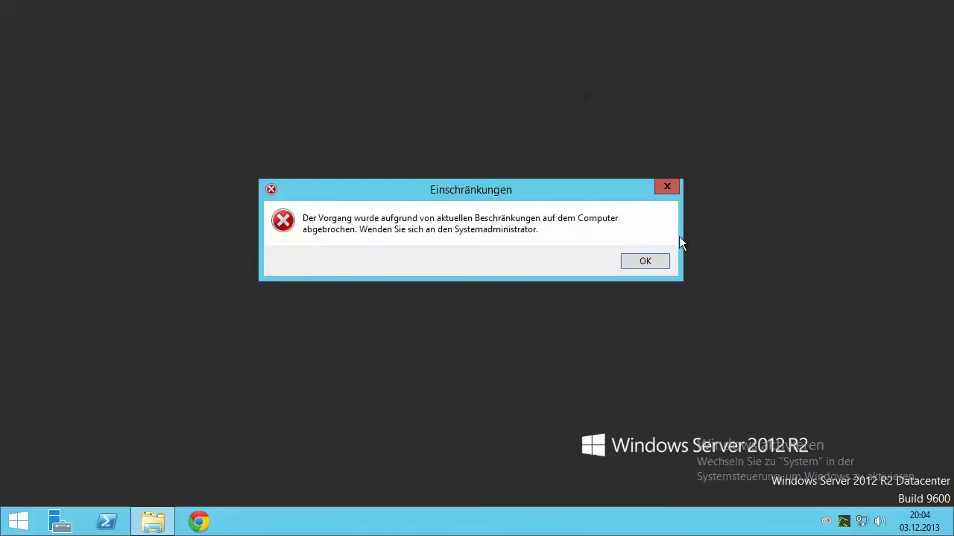
pyautogui.click(637, 264)
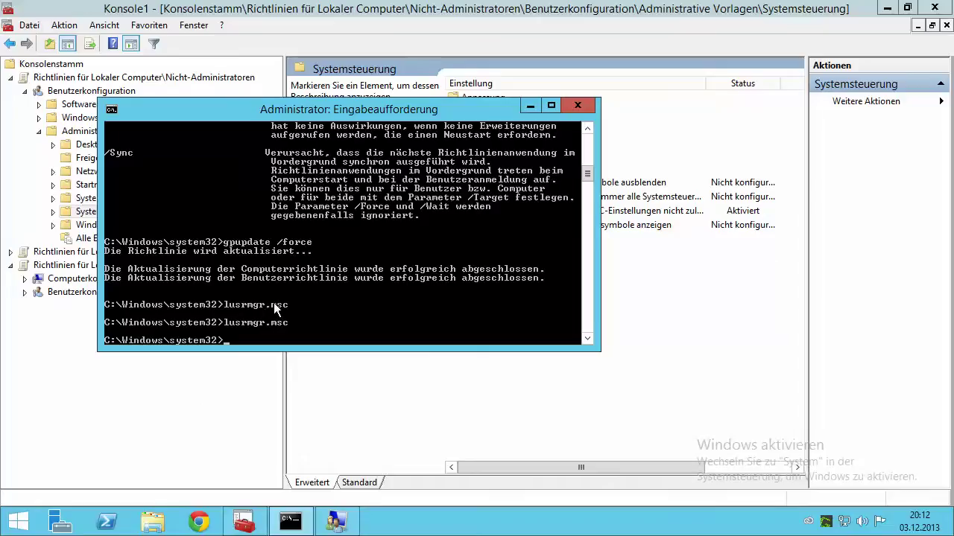
# As local administrator, open Systemsteuerung > System und Sicherheit > Windows-Firewall > Erweiterte Einstellungen
pyautogui.rightClick(32, 521)
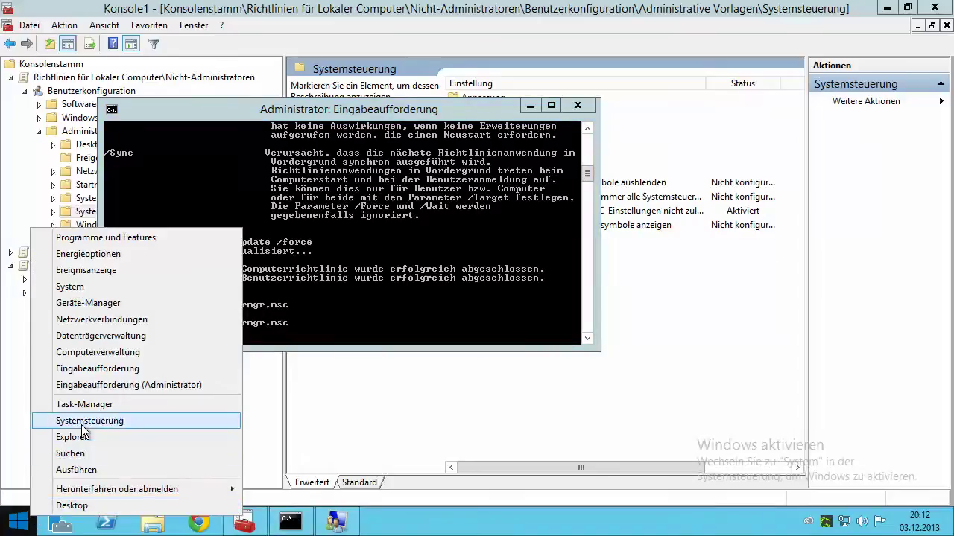
pyautogui.click(81, 425)
pyautogui.click(392, 149)
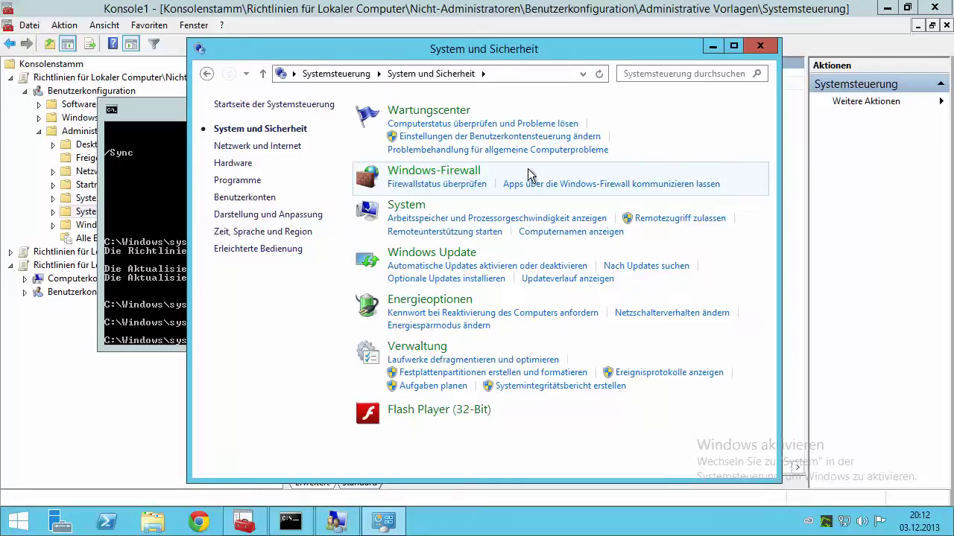
pyautogui.click(444, 174)
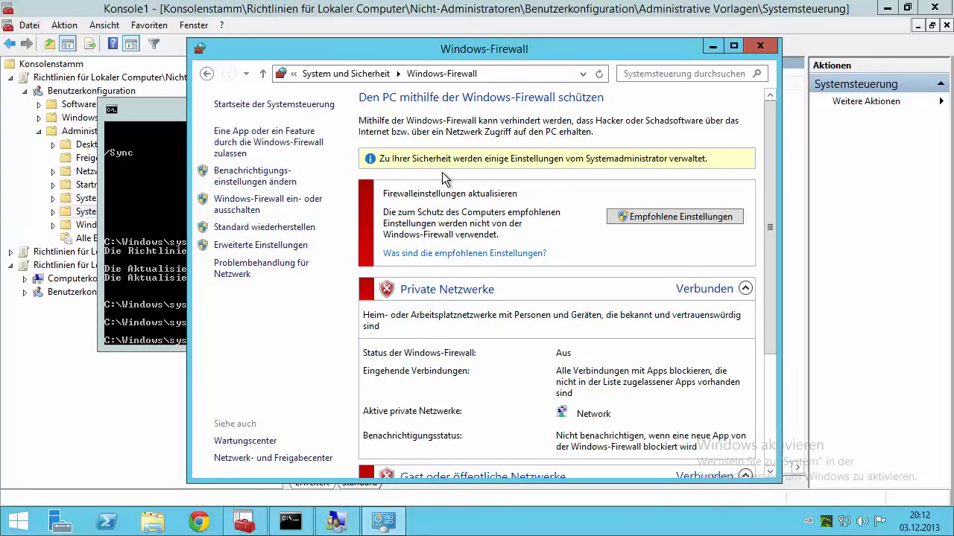
pyautogui.click(253, 246)
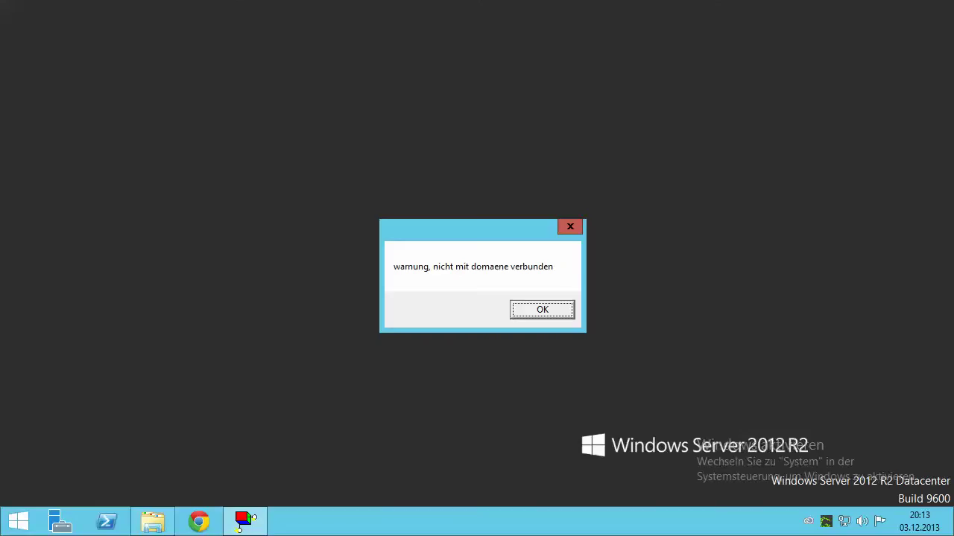
# Launch rsop.msc from Start, dismiss the Gruppenrichtlinienfehler and domain warnings, and maximize the results window
pyautogui.click(18, 519)
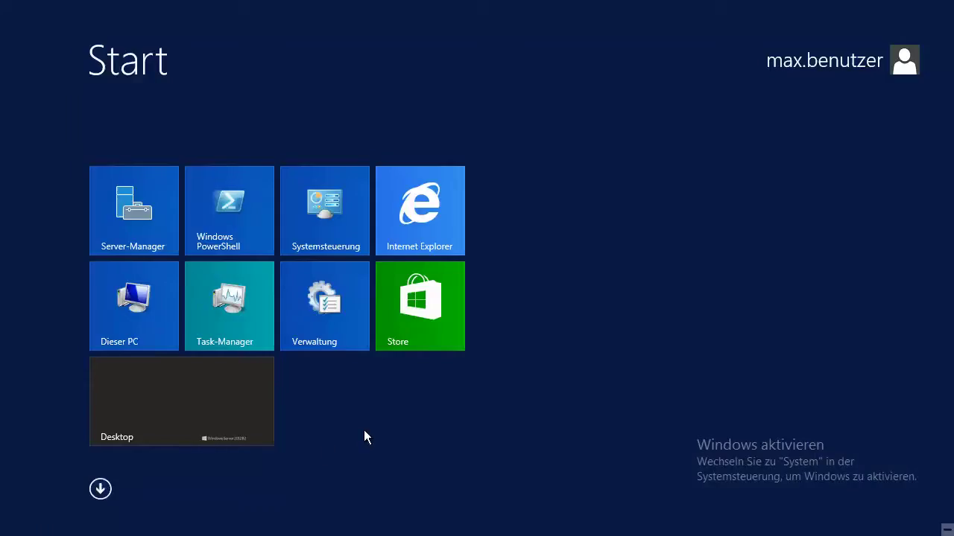
pyautogui.write('rsop.msc')
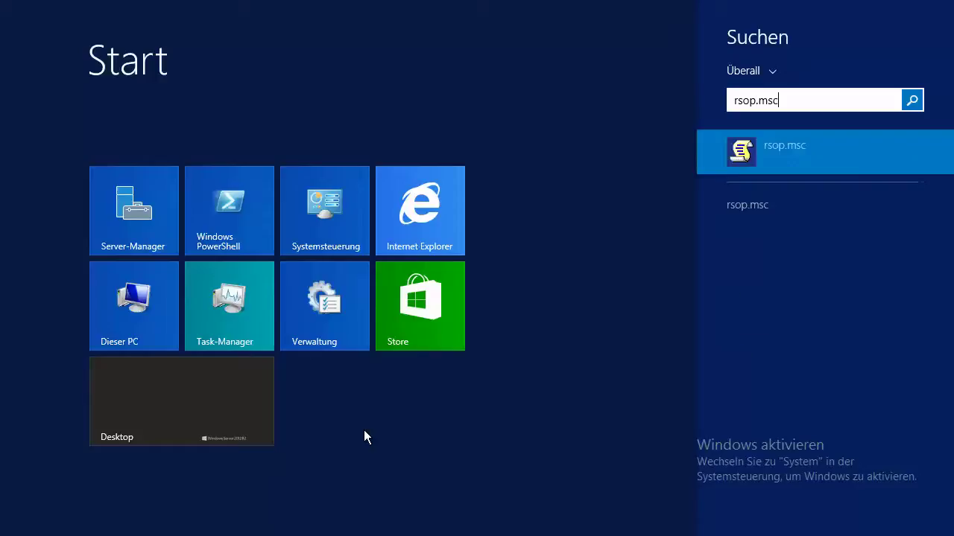
pyautogui.press('Return')
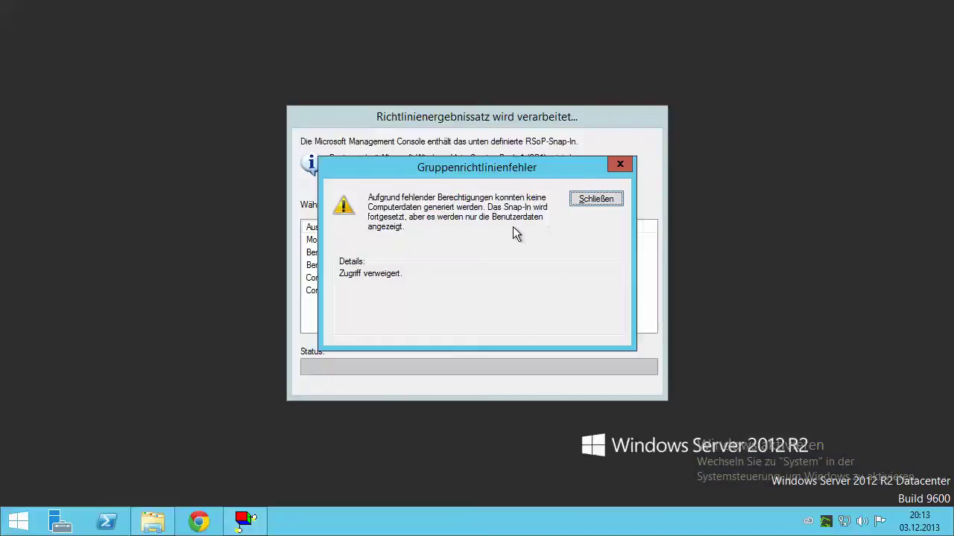
pyautogui.click(588, 199)
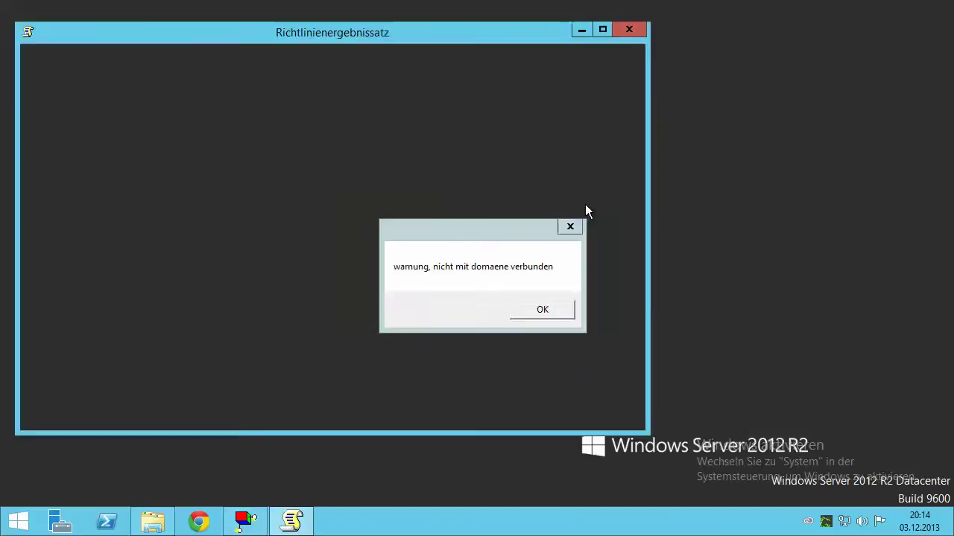
pyautogui.press('Return')
pyautogui.click(602, 30)
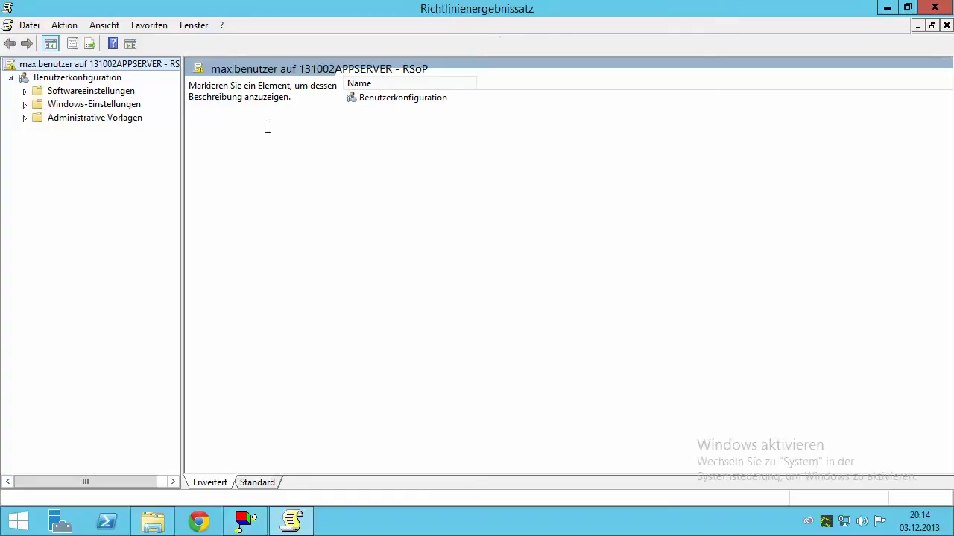
# Open the Zugriff auf Systemsteuerung setting under Administrative Vorlagen and check its Rangfolge tab lists Nicht-Administratoren
pyautogui.doubleClick(131, 118)
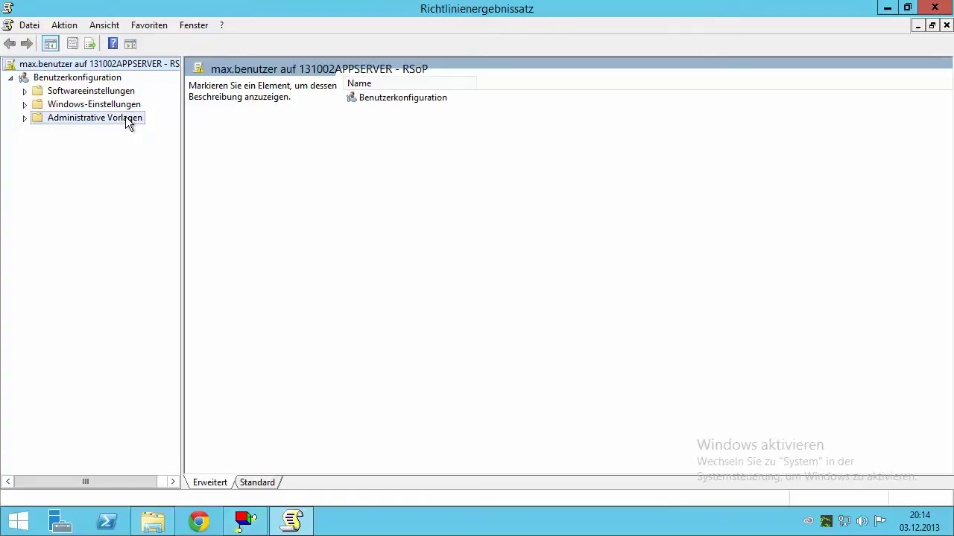
pyautogui.click(91, 130)
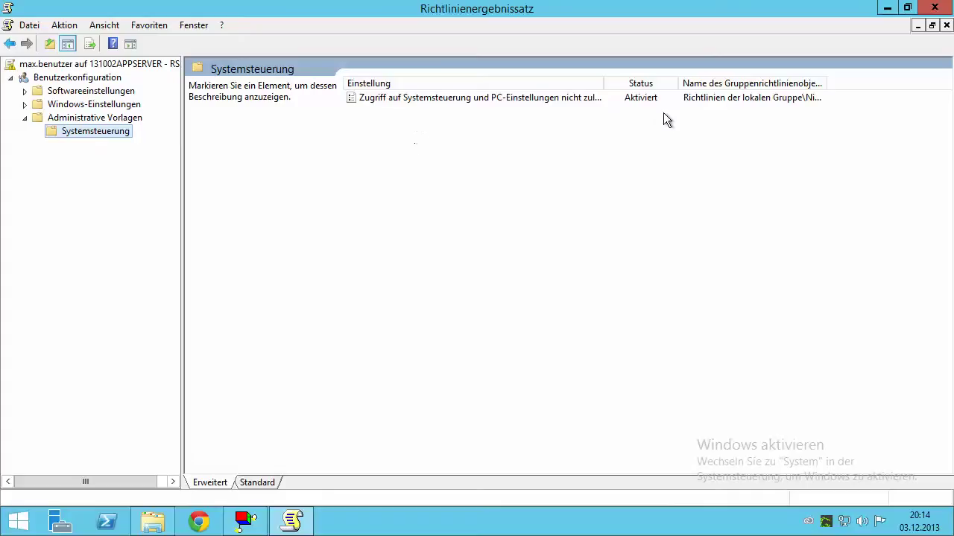
pyautogui.doubleClick(598, 97)
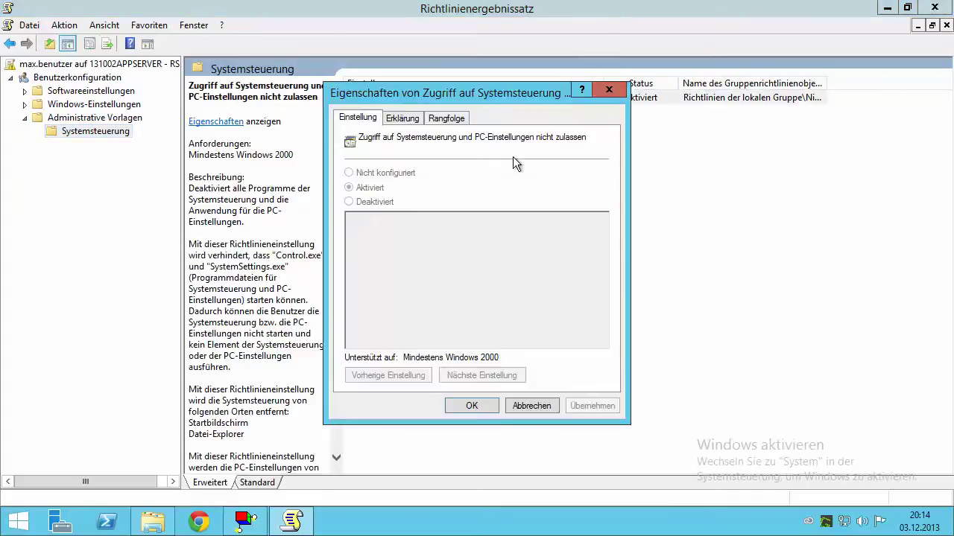
pyautogui.click(404, 121)
pyautogui.click(440, 121)
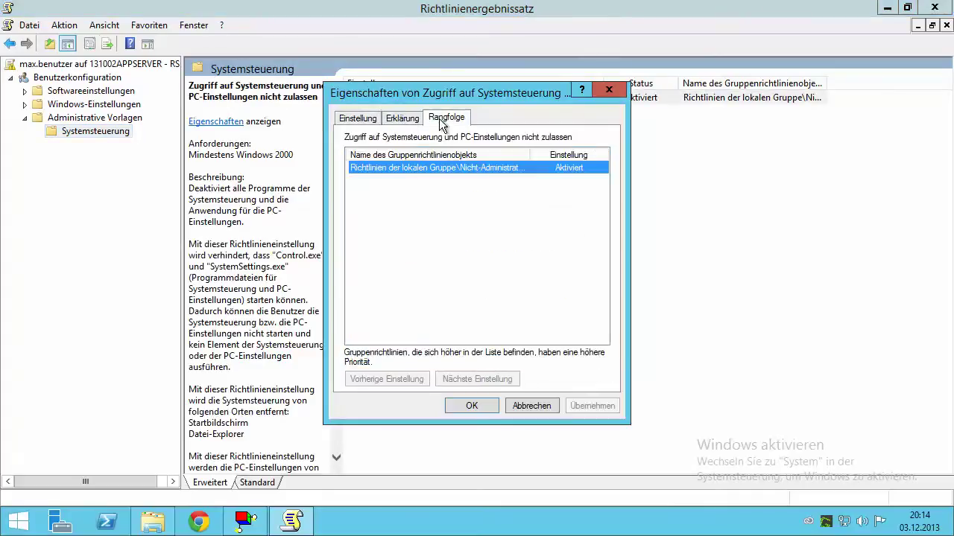
pyautogui.moveTo(464, 91); pyautogui.dragTo(554, 130)
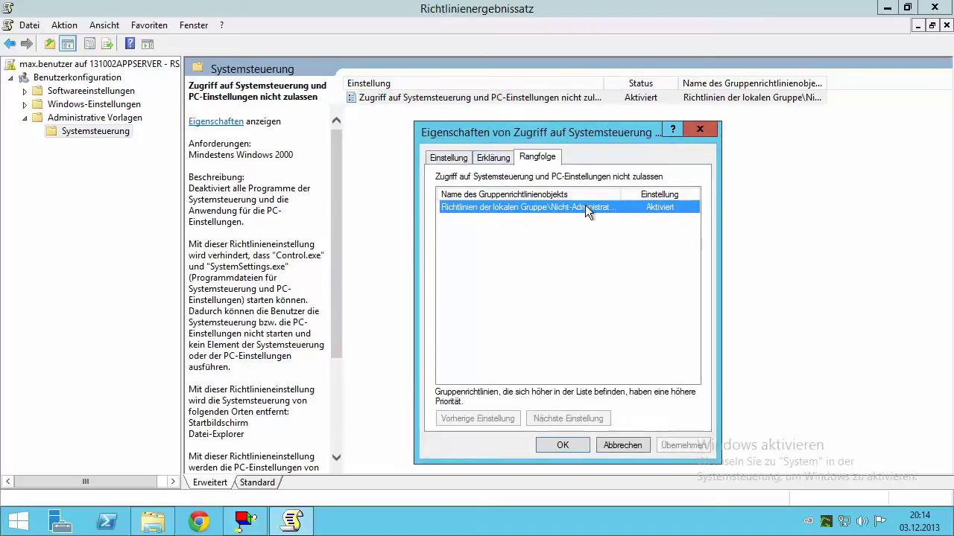
pyautogui.doubleClick(625, 193)
pyautogui.click(534, 229)
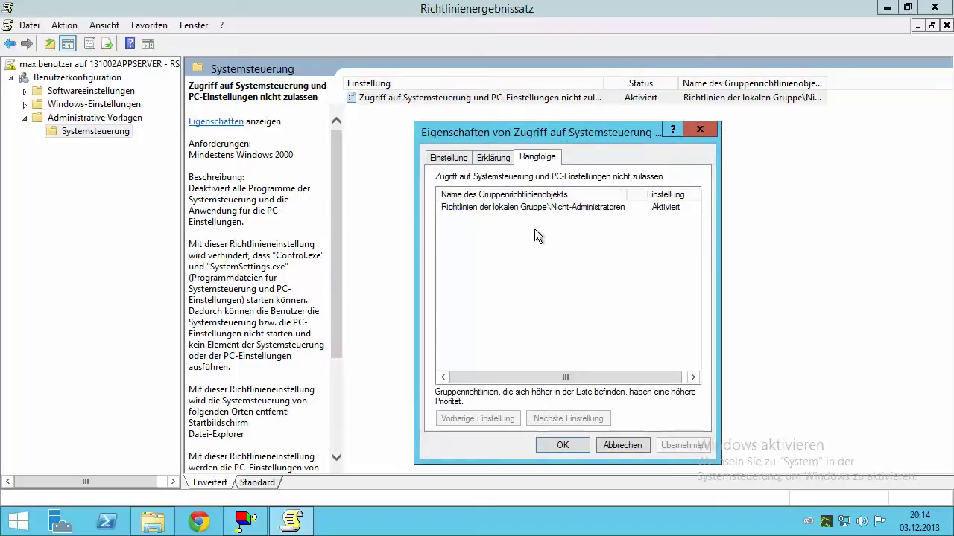
pyautogui.click(586, 209)
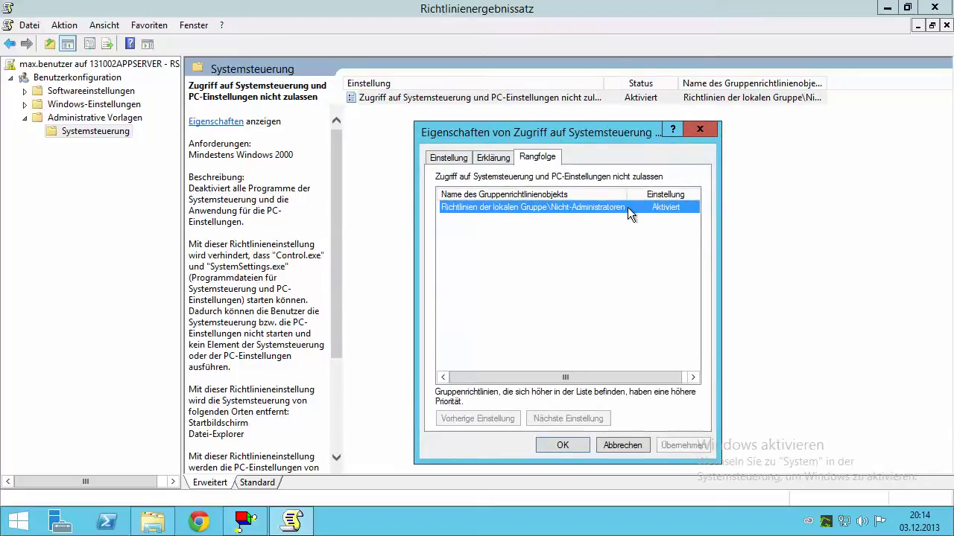
pyautogui.click(463, 225)
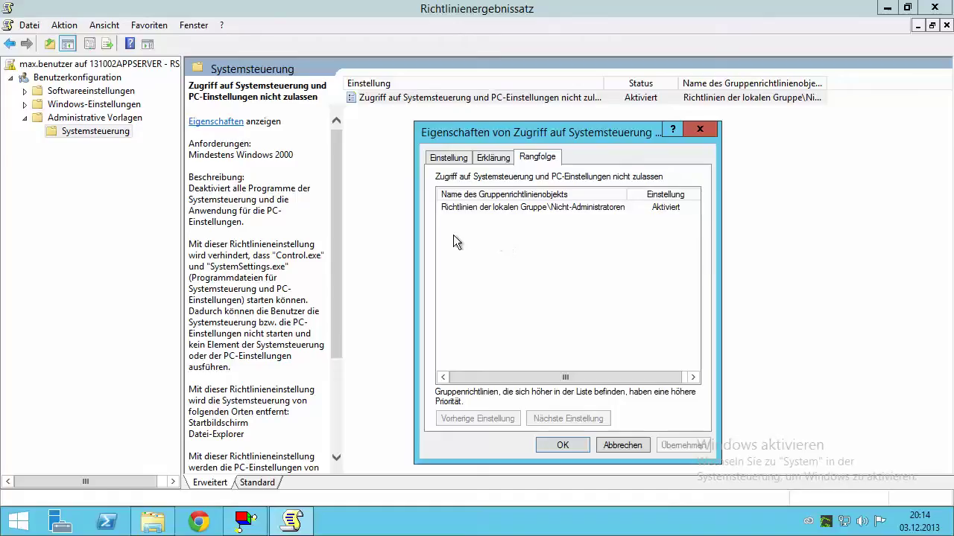
pyautogui.click(622, 445)
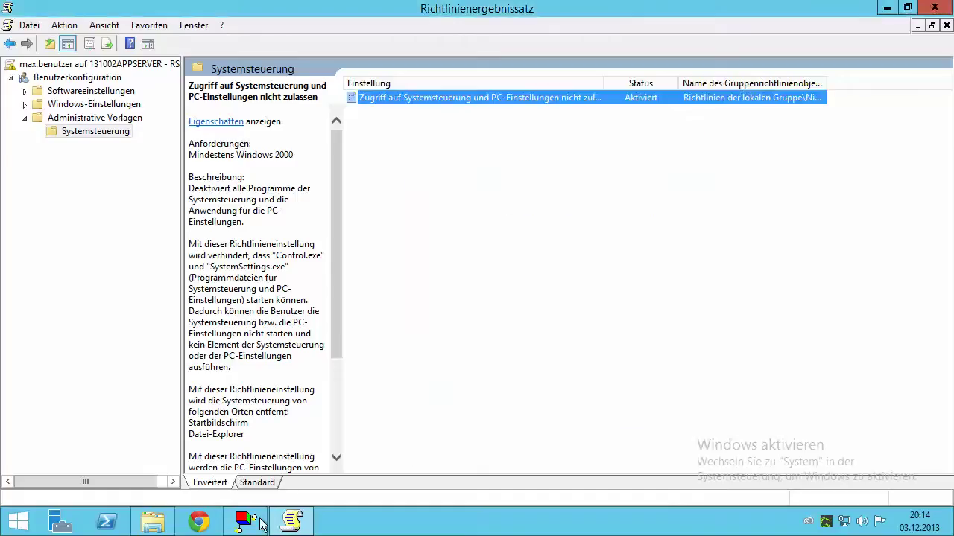
pyautogui.click(551, 310)
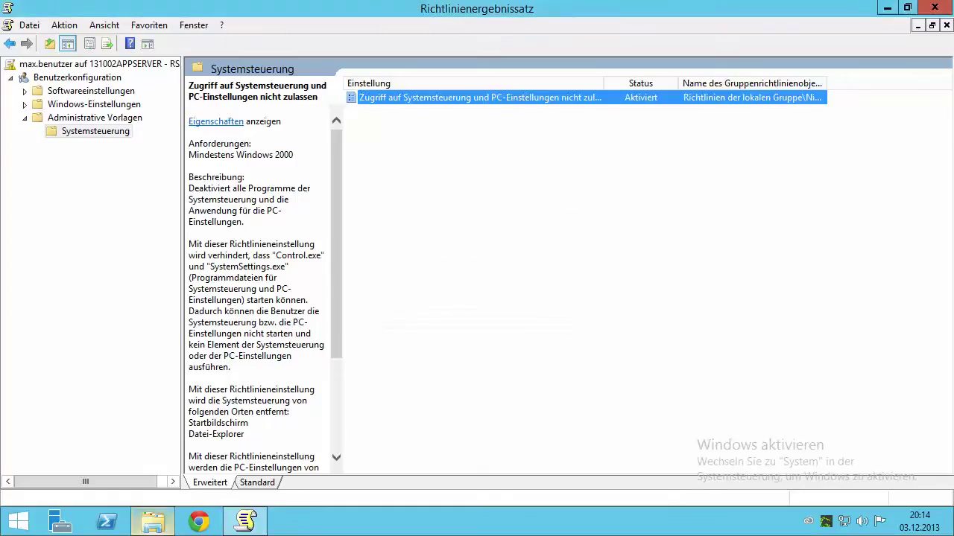
pyautogui.click(31, 520)
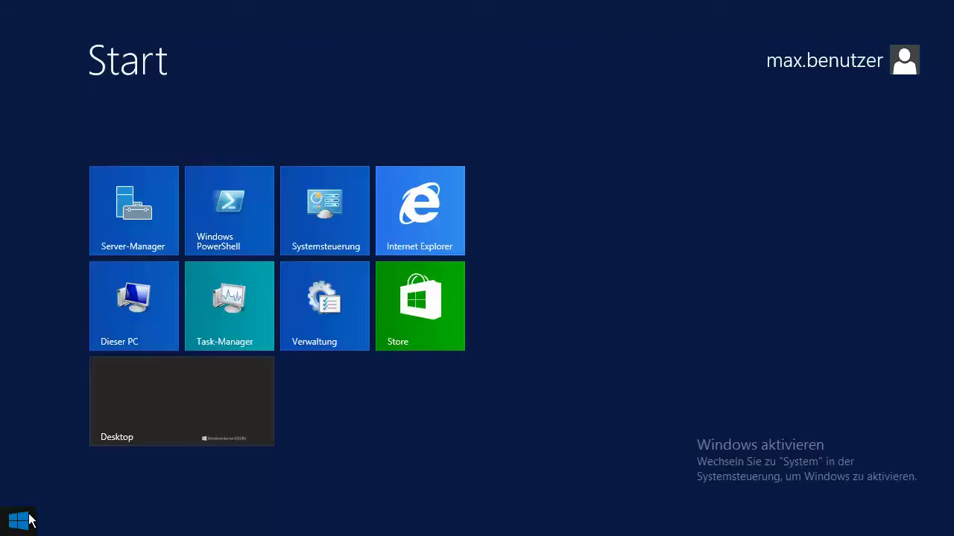
pyautogui.write('gpedit.msc')
pyautogui.press('Return')
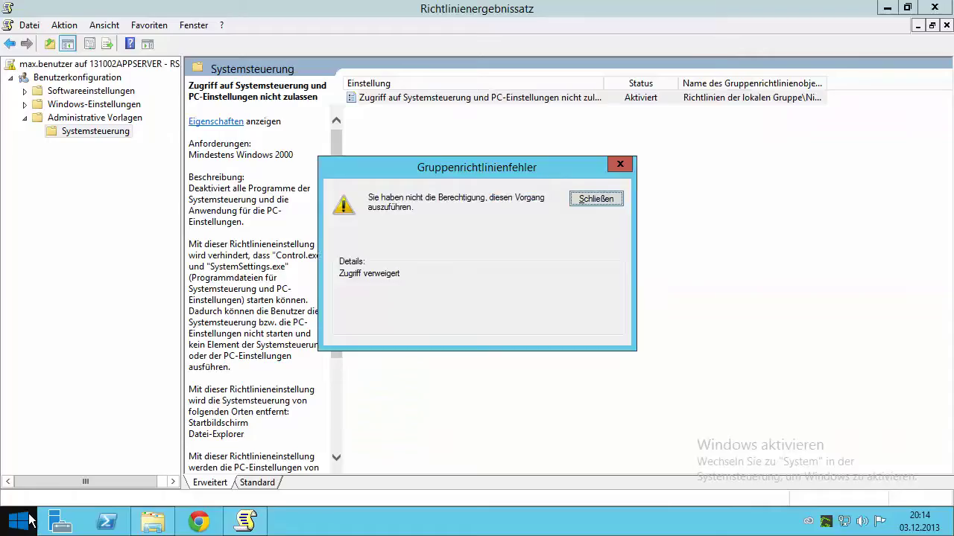
pyautogui.click(596, 198)
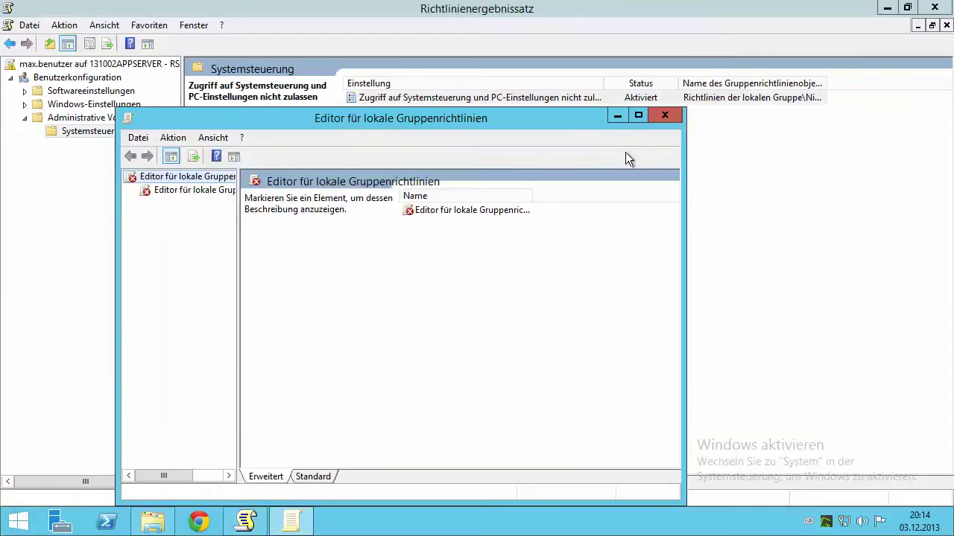
pyautogui.click(664, 114)
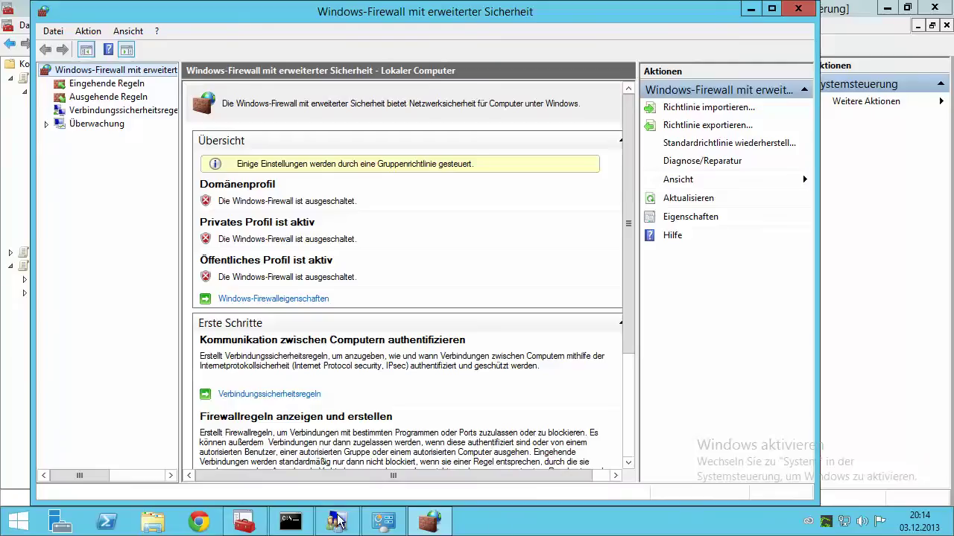
# Open the Netzwerkprojektor setting under Windows-Komponenten in the Nicht-Administratoren policy and cancel unchanged
pyautogui.click(430, 522)
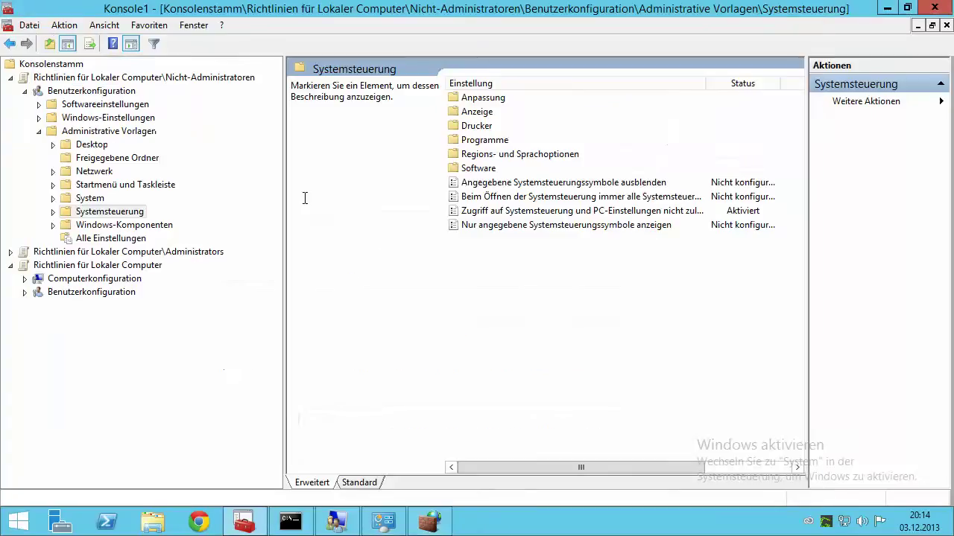
pyautogui.doubleClick(108, 225)
pyautogui.click(141, 306)
pyautogui.click(146, 318)
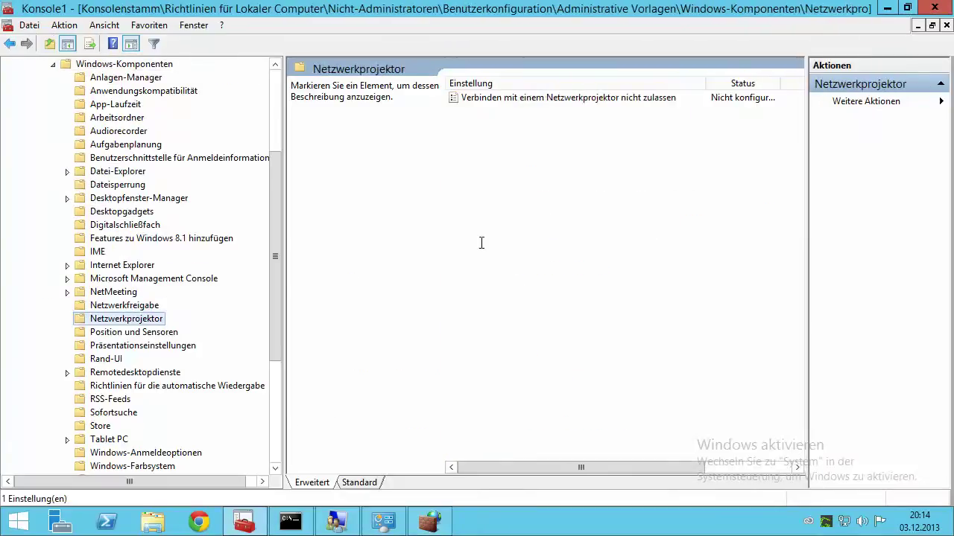
pyautogui.click(607, 98)
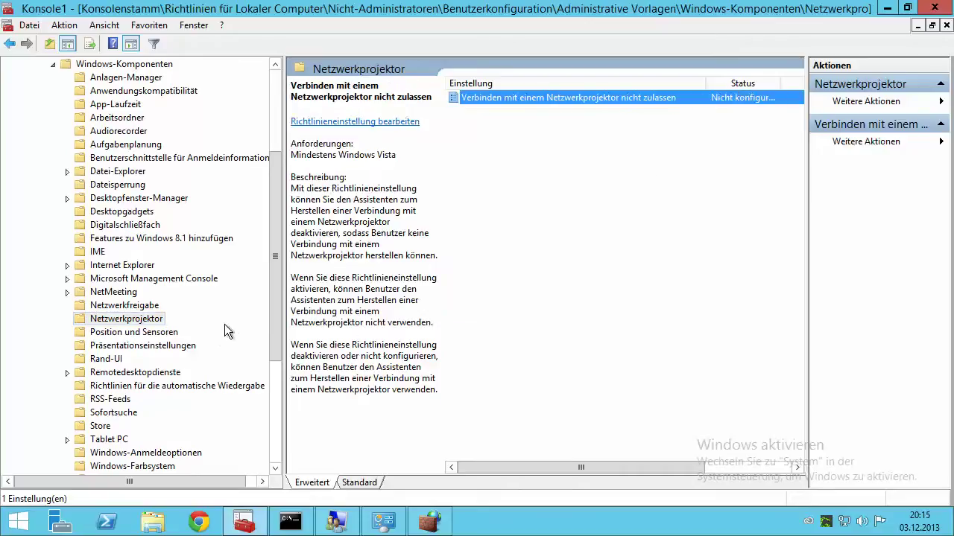
pyautogui.doubleClick(647, 98)
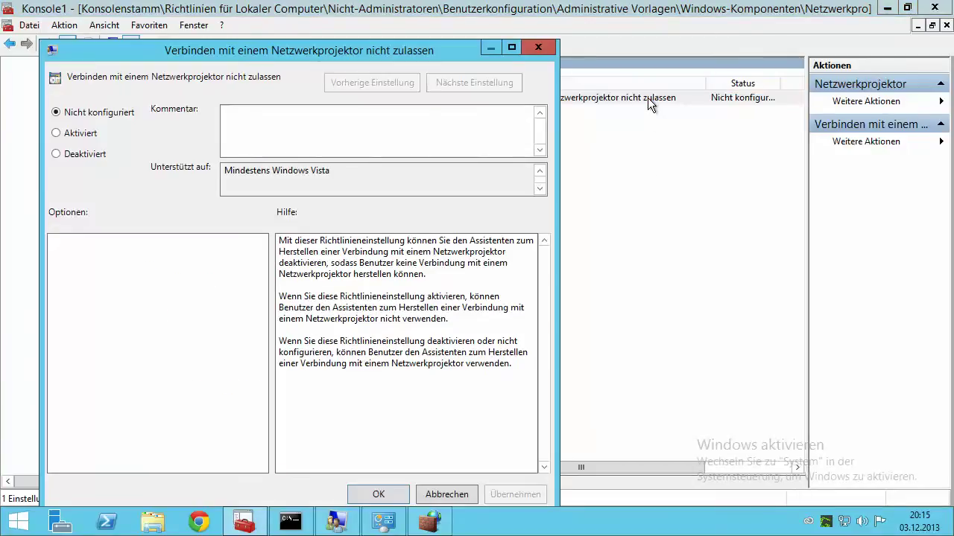
pyautogui.click(83, 134)
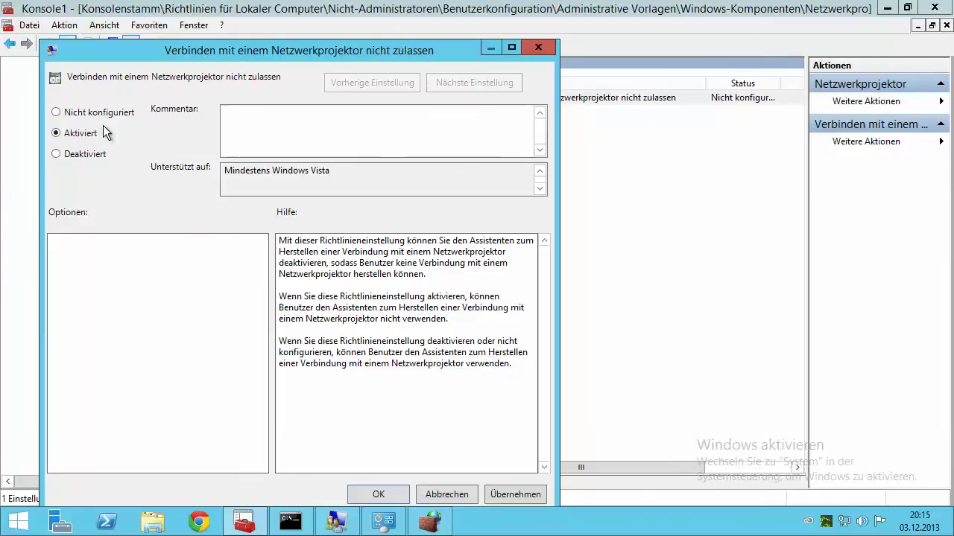
pyautogui.click(81, 154)
pyautogui.click(447, 494)
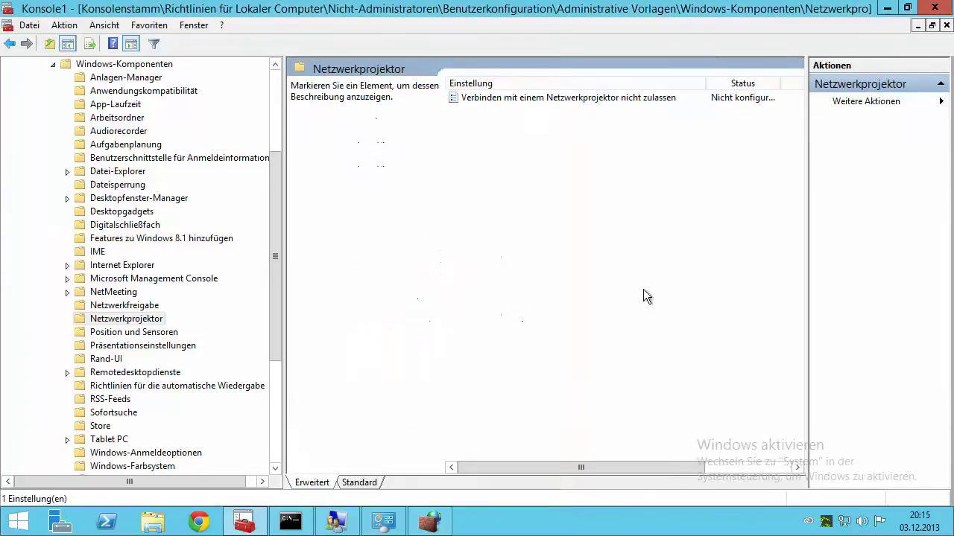
# Bring up the Windows Firewall Control Panel page and the remote RSoP results from the taskbar
pyautogui.click(430, 521)
pyautogui.click(422, 521)
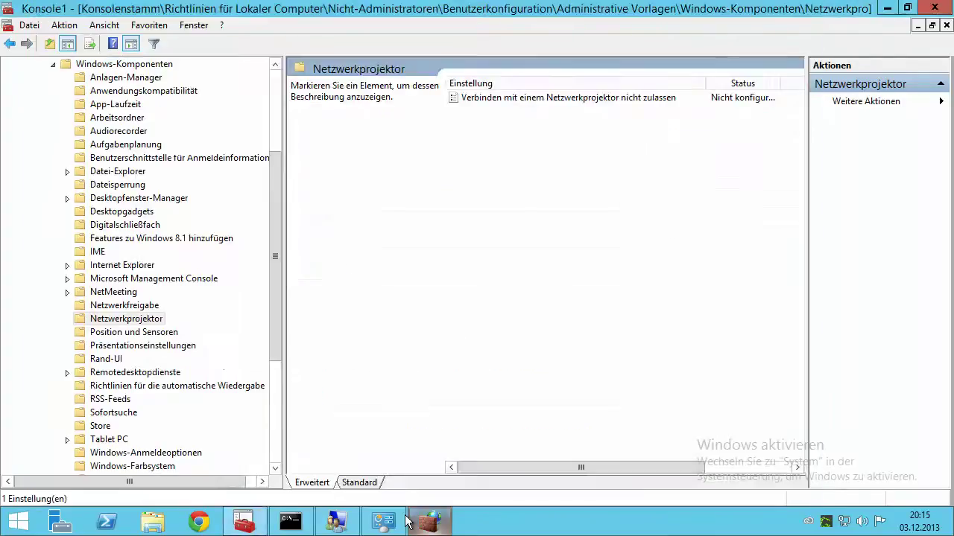
pyautogui.click(383, 521)
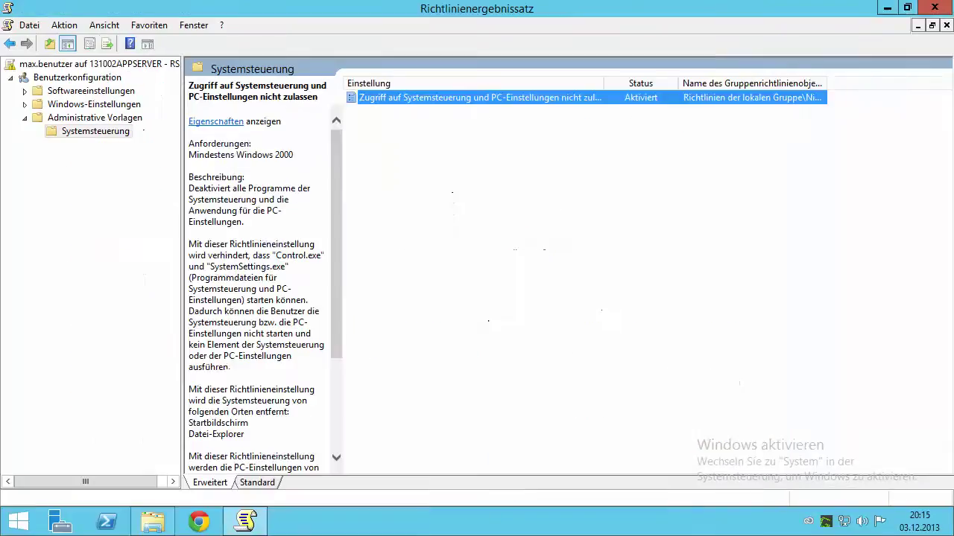
pyautogui.click(499, 200)
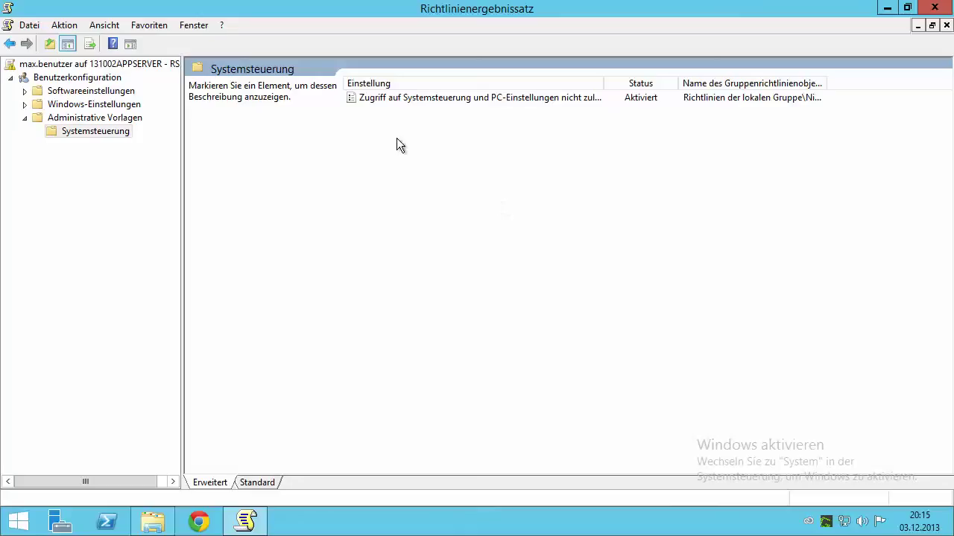
# Confirm D:\loginscript.vbs under Skripts (Anmelden/Abmelden) > Anmelden, then close RSoP choosing Nein to saving
pyautogui.doubleClick(94, 104)
pyautogui.doubleClick(138, 120)
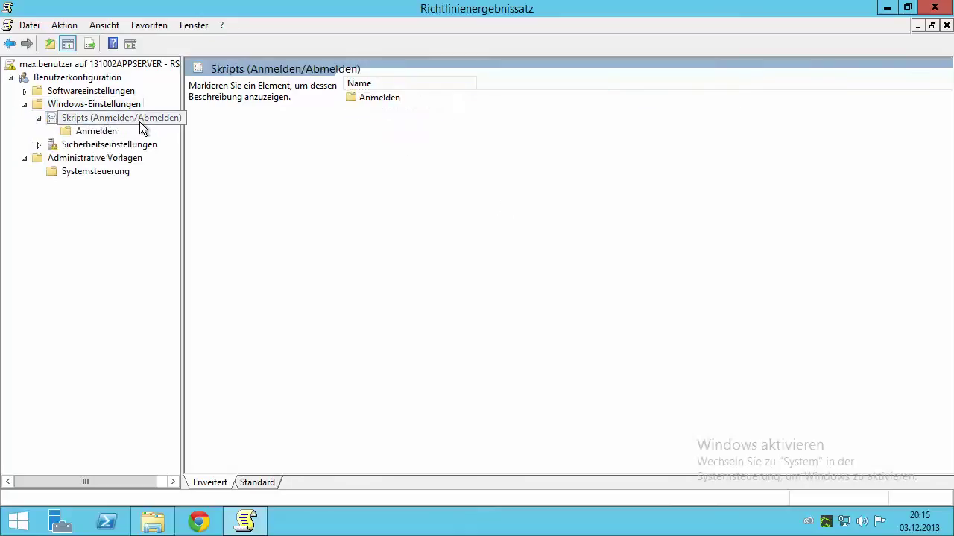
pyautogui.click(96, 131)
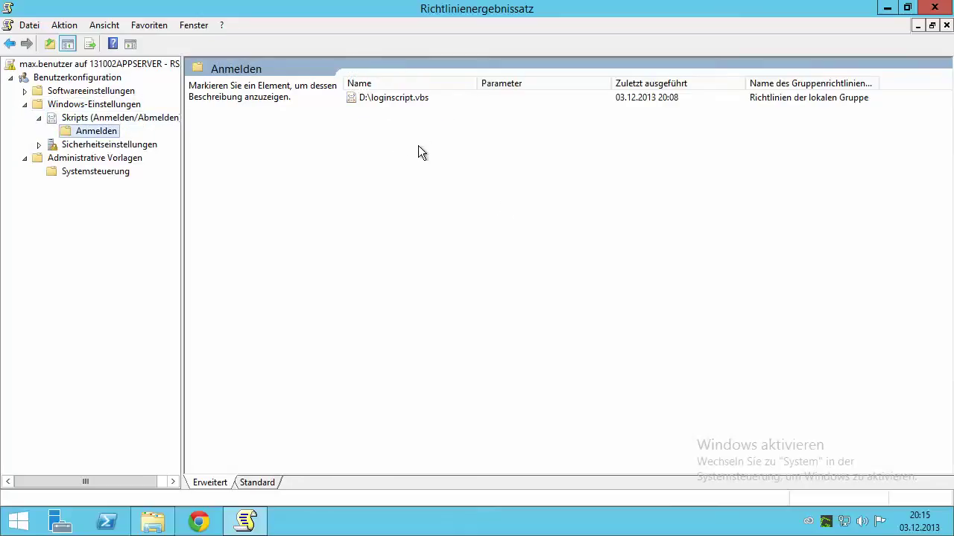
pyautogui.click(410, 101)
pyautogui.click(713, 115)
pyautogui.click(666, 99)
pyautogui.click(684, 136)
pyautogui.click(934, 7)
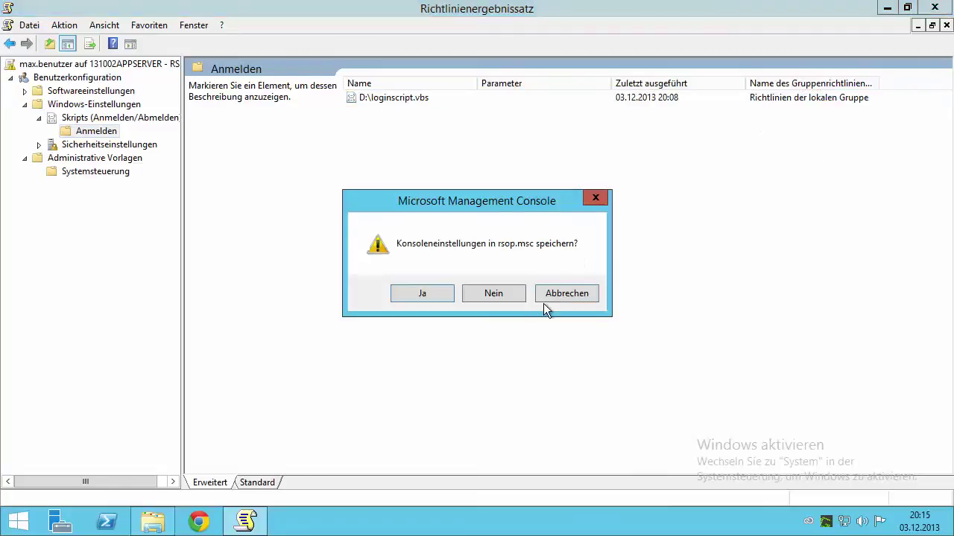
pyautogui.click(522, 293)
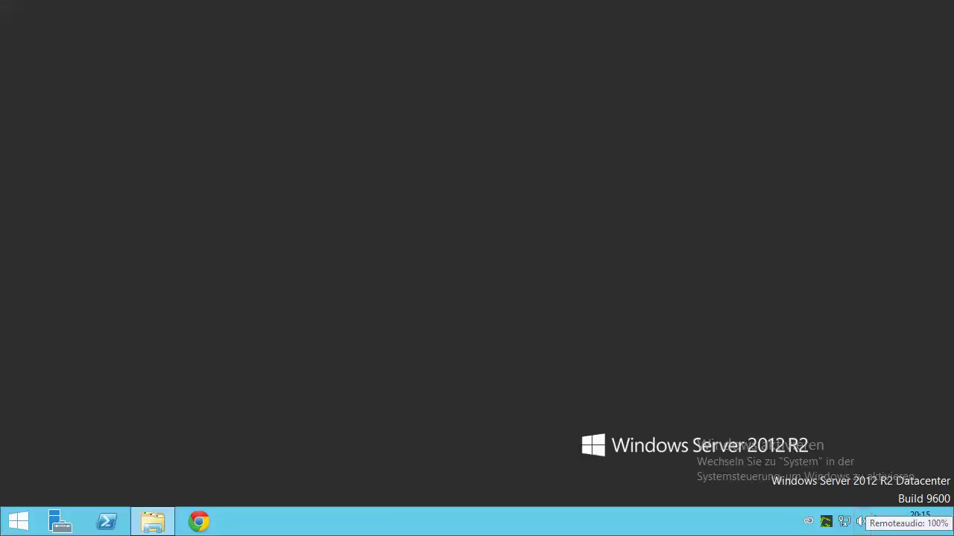